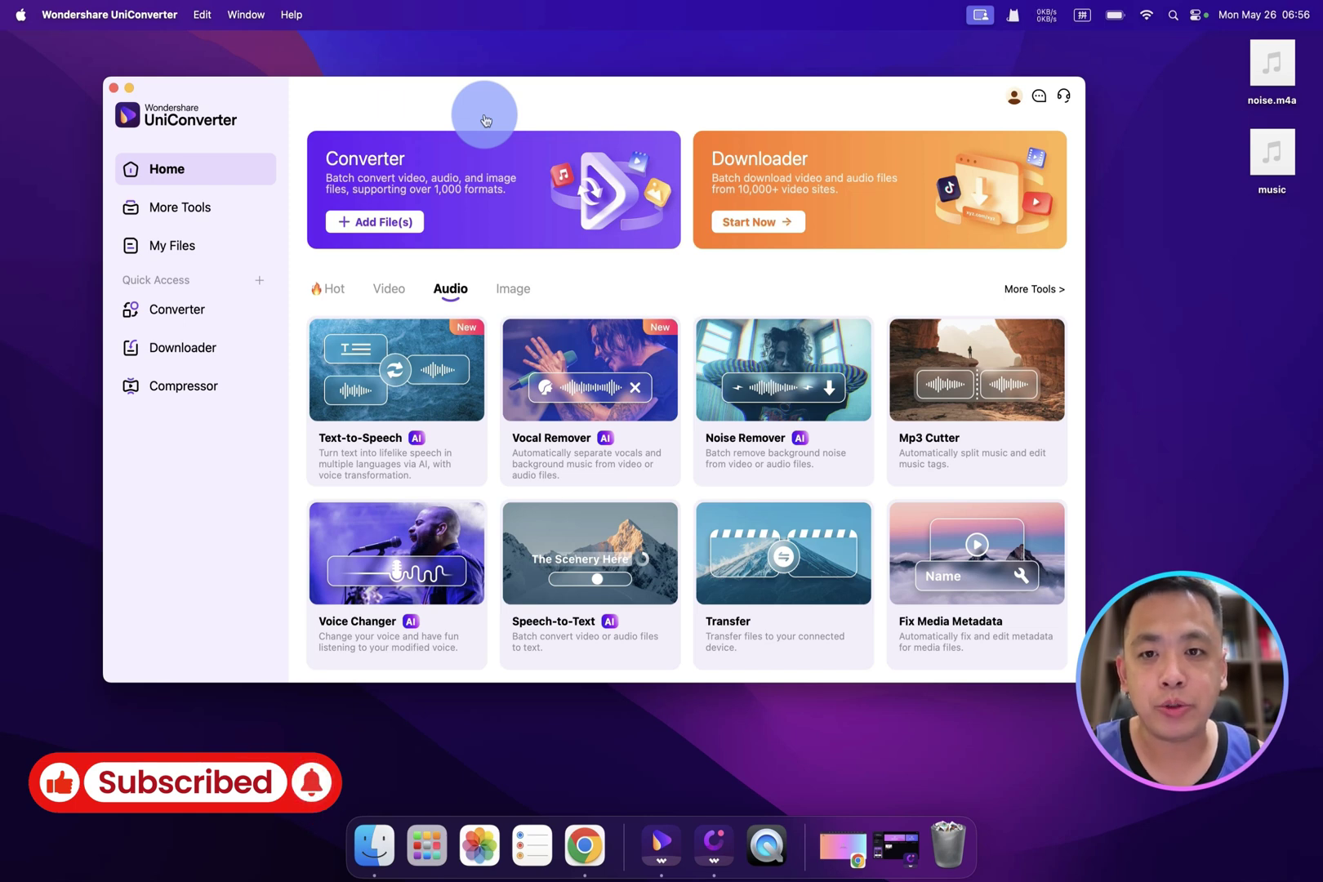
# Browse the video tools, then return to the audio tools.
pyautogui.click(390, 289)
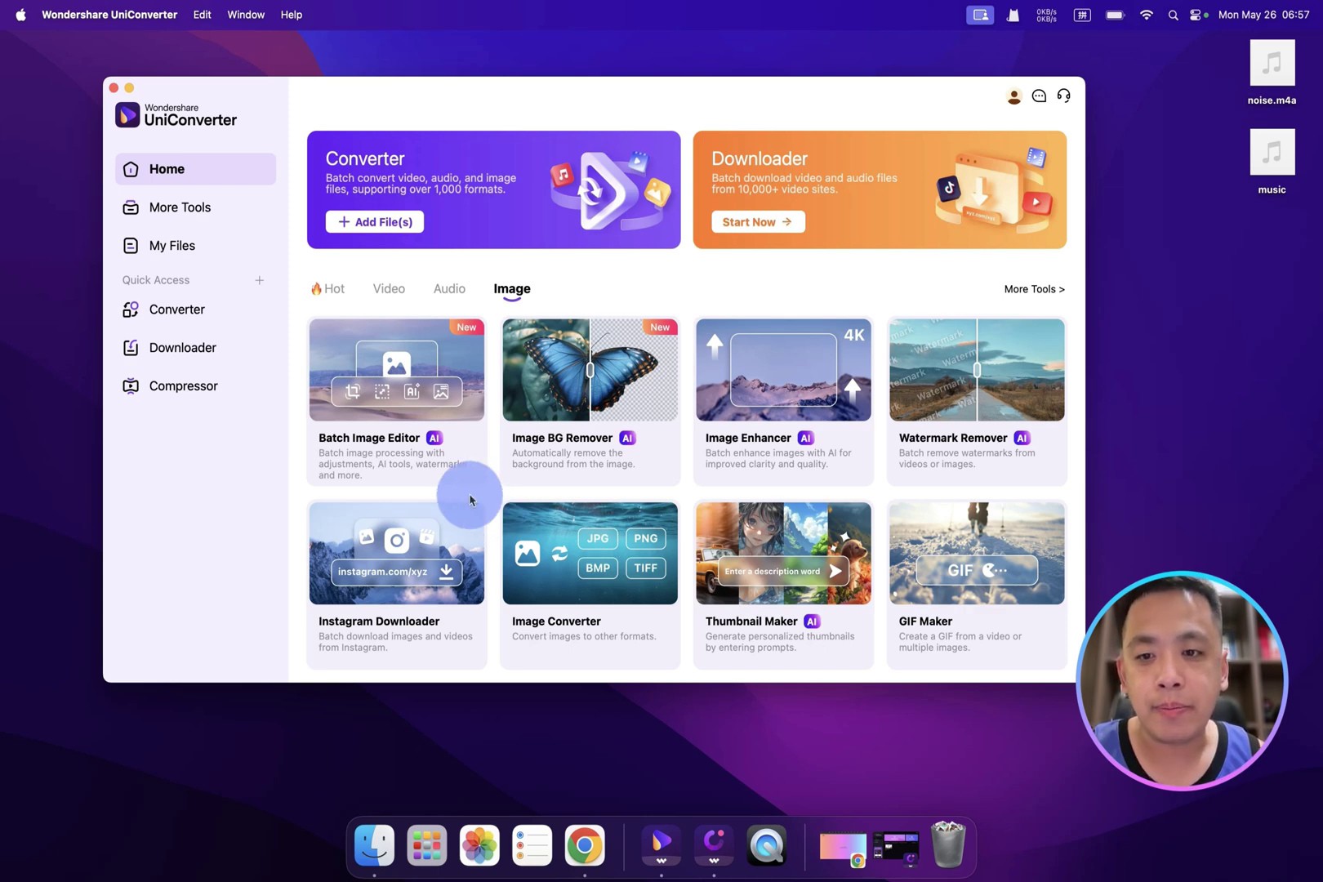
pyautogui.moveTo(413, 454)
pyautogui.moveTo(565, 460)
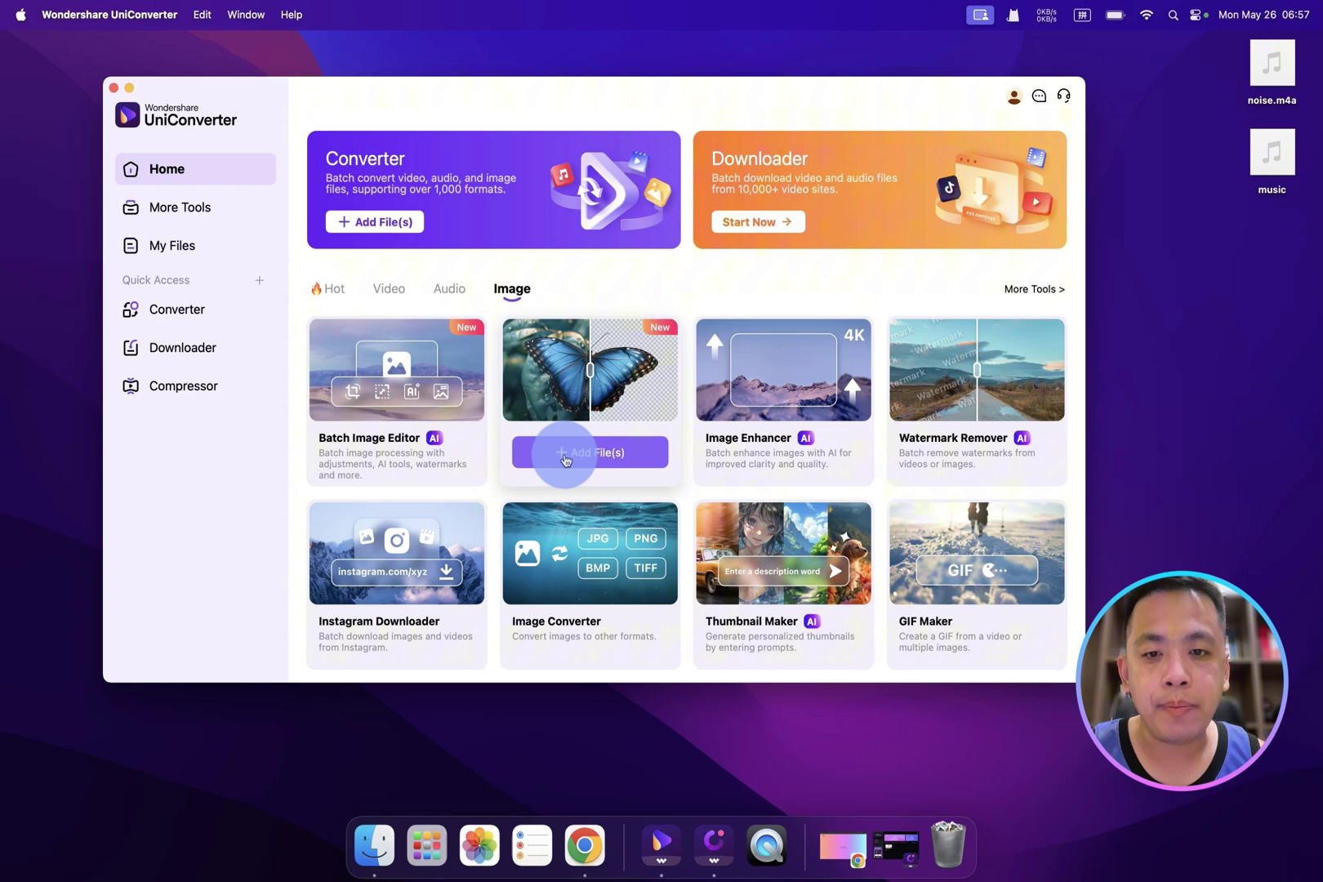
pyautogui.moveTo(768, 456)
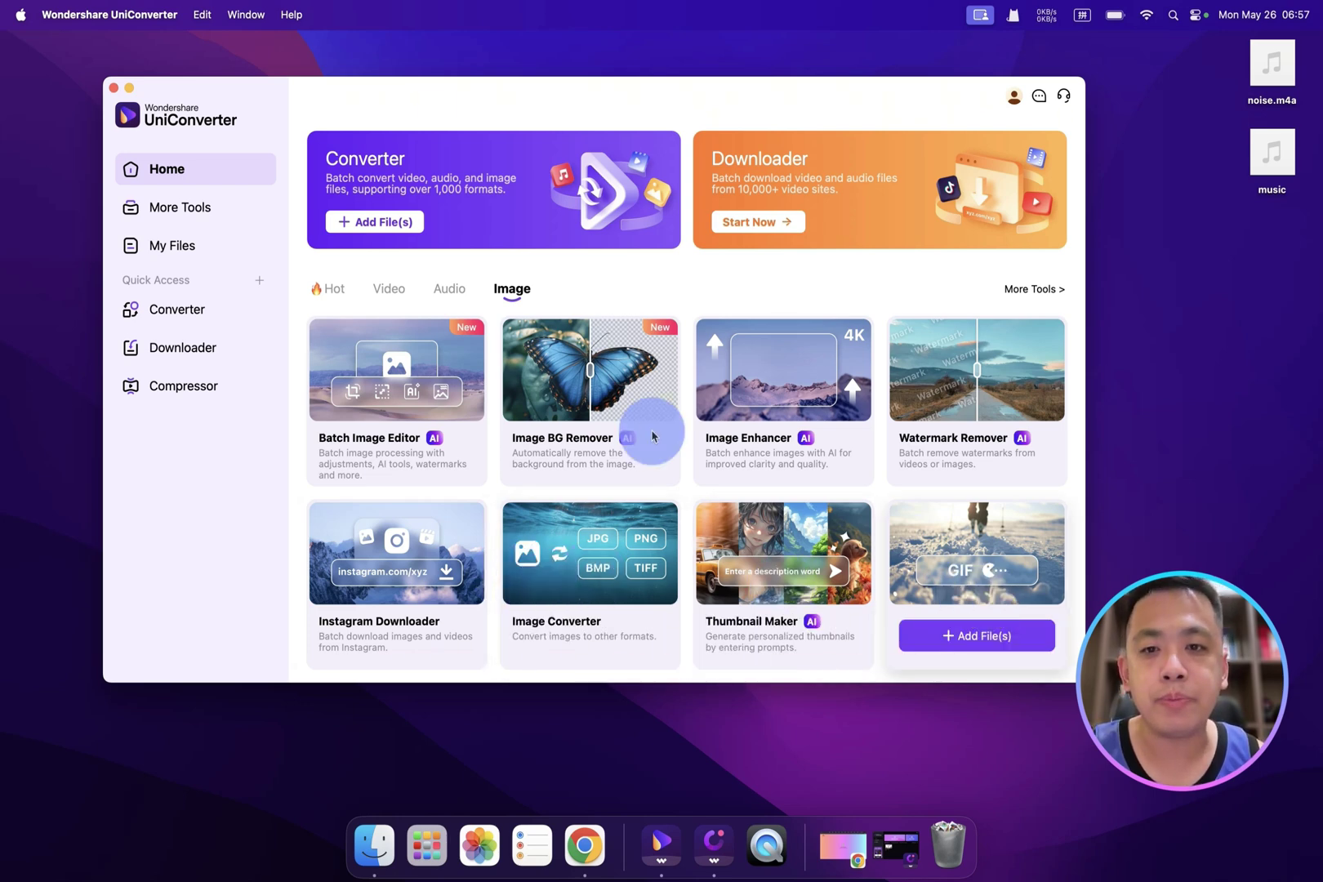
pyautogui.click(449, 288)
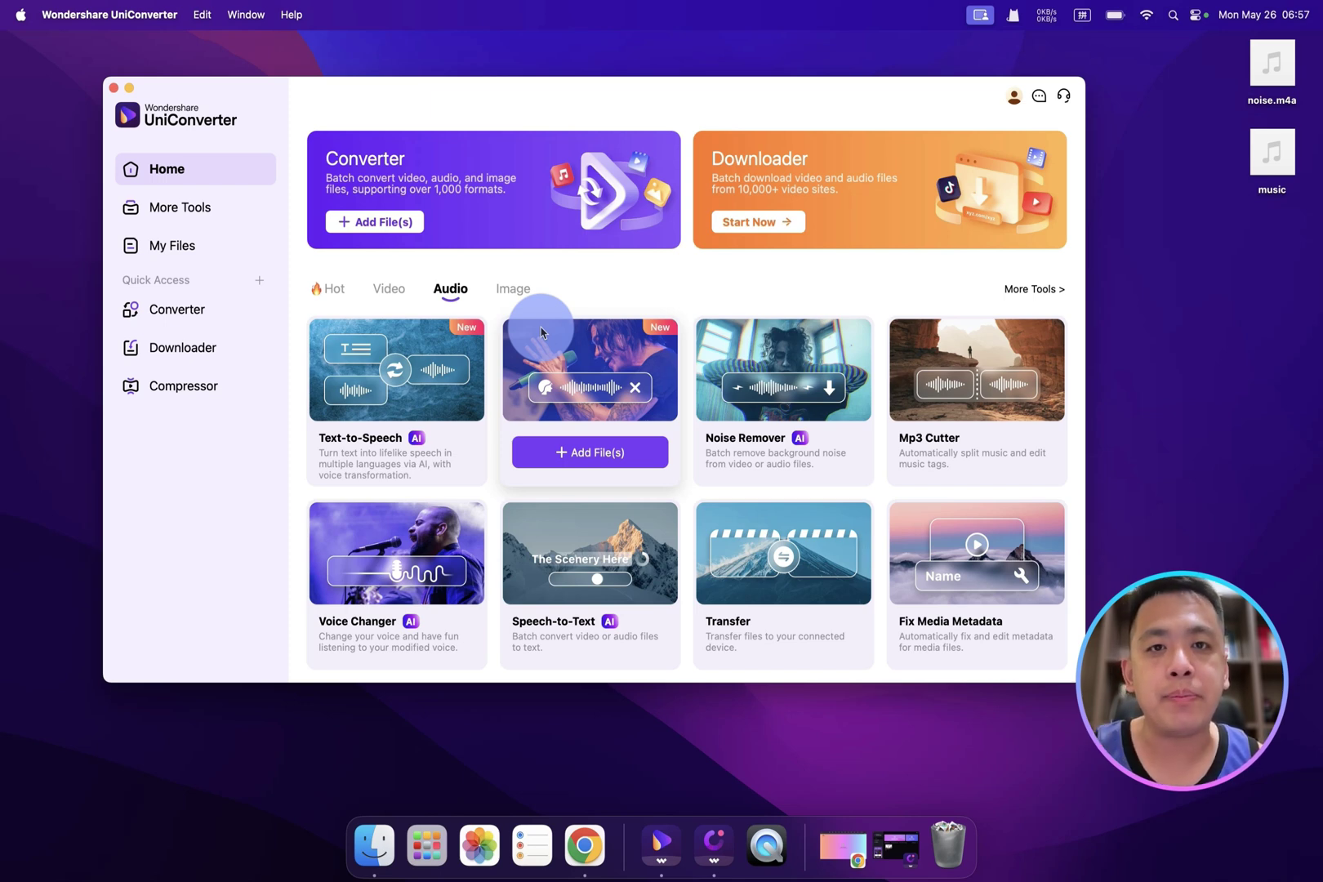
pyautogui.press('F1')
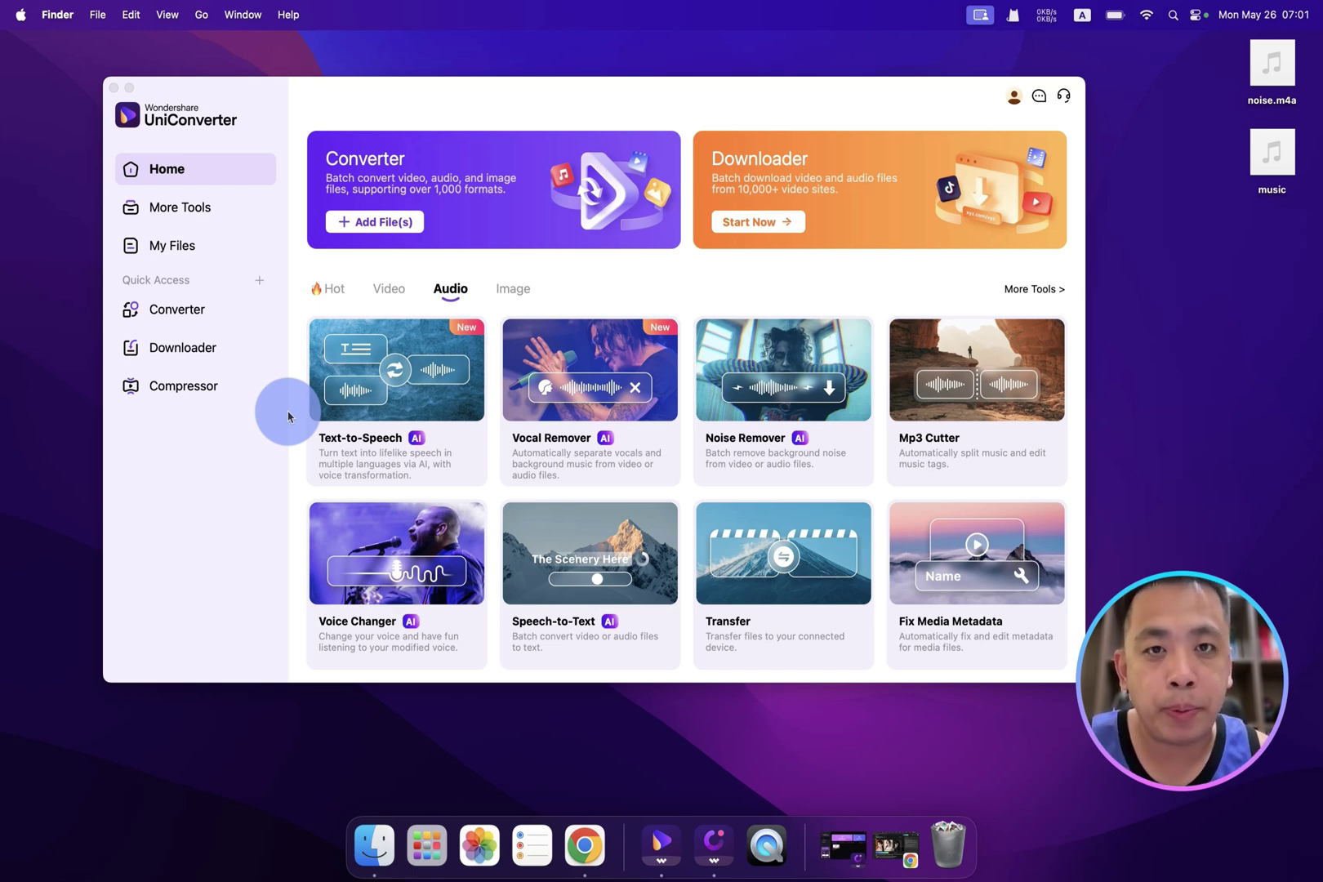
# Open Text-to-Speech and paste in the 375-character paragraph about AI.
pyautogui.click(341, 448)
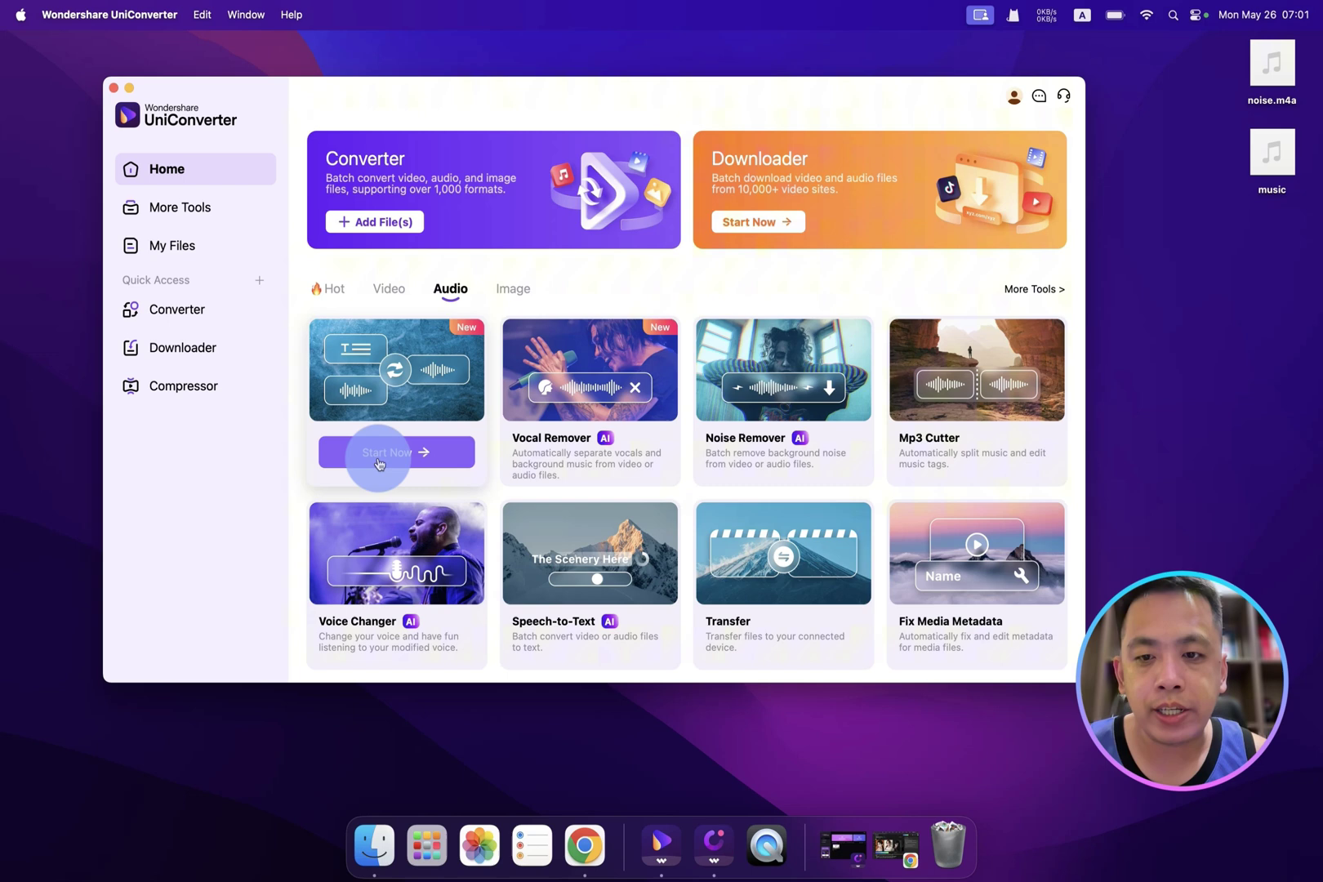
pyautogui.click(382, 455)
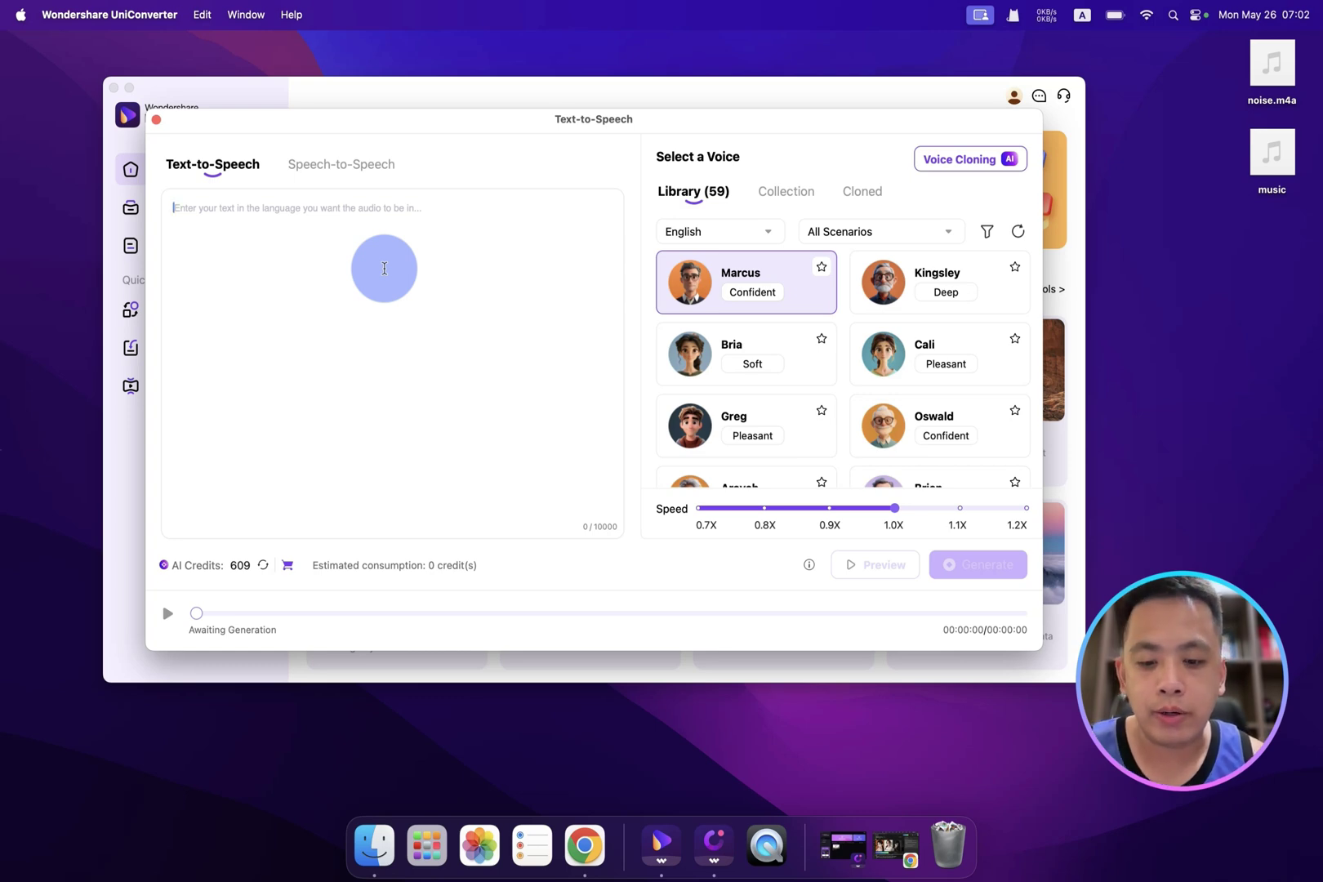
pyautogui.write('AI stands for Artificial Intelligence. It refers to the simulation of human intelligence in machines that are programmed to think, learn, and act like humans. The goal of AI is to create systems capable of performing tasks that typically require human intelligence, such as problem-solving, pattern recognition, decision-making, language understanding, and visual perception.')
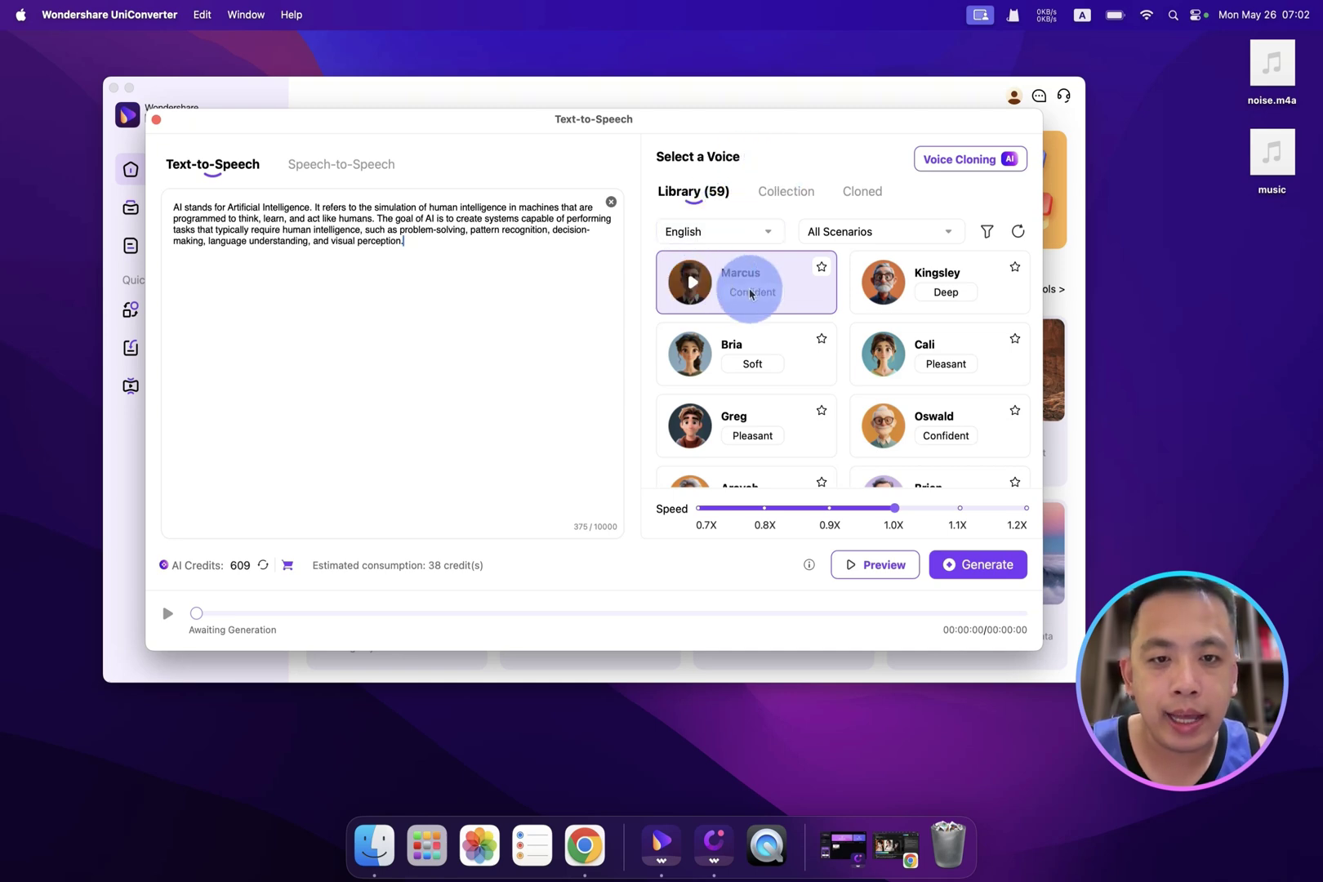
# Play Marcus's voice sample, then choose Bria (Soft) as the voice.
pyautogui.moveTo(695, 287)
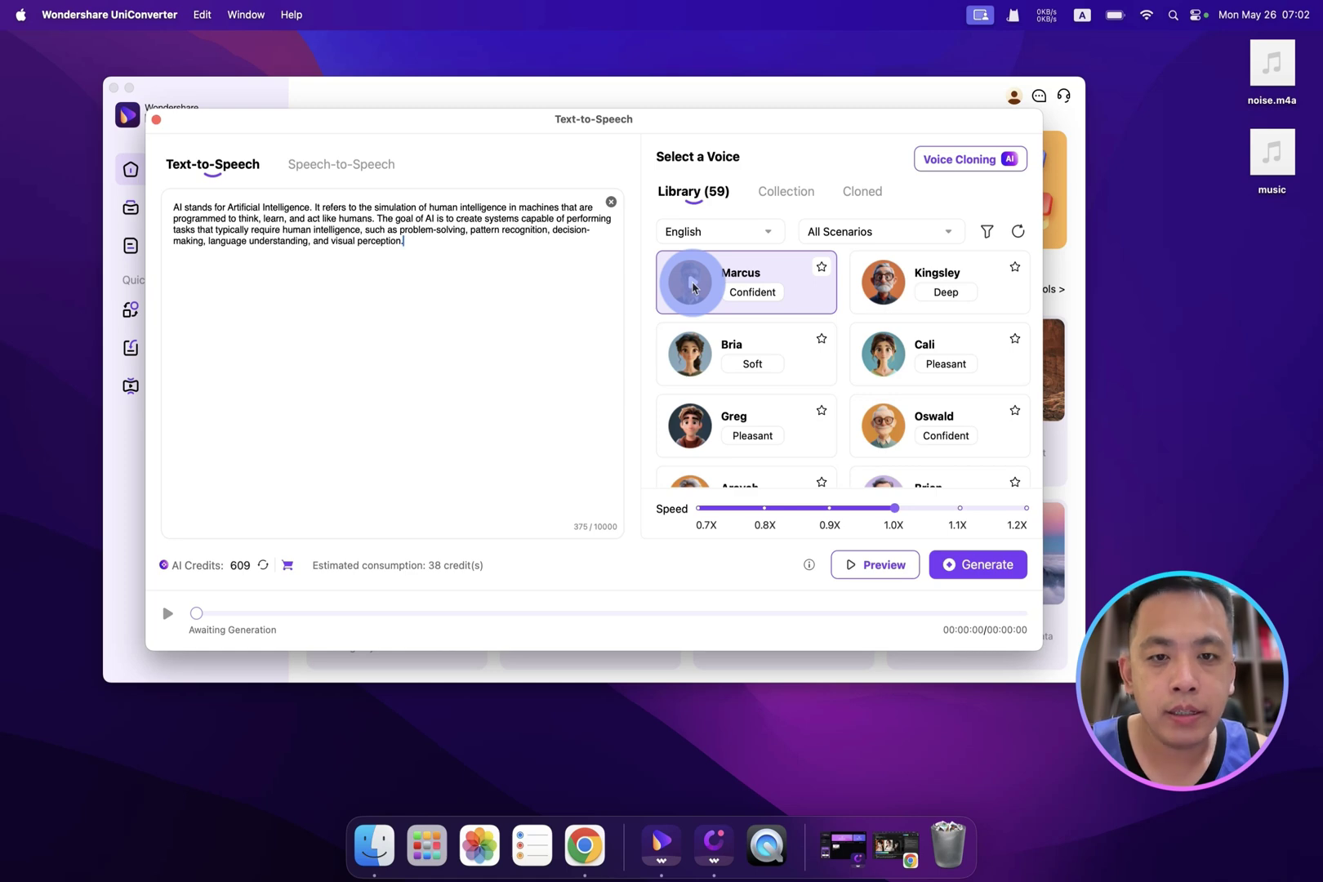
pyautogui.click(693, 287)
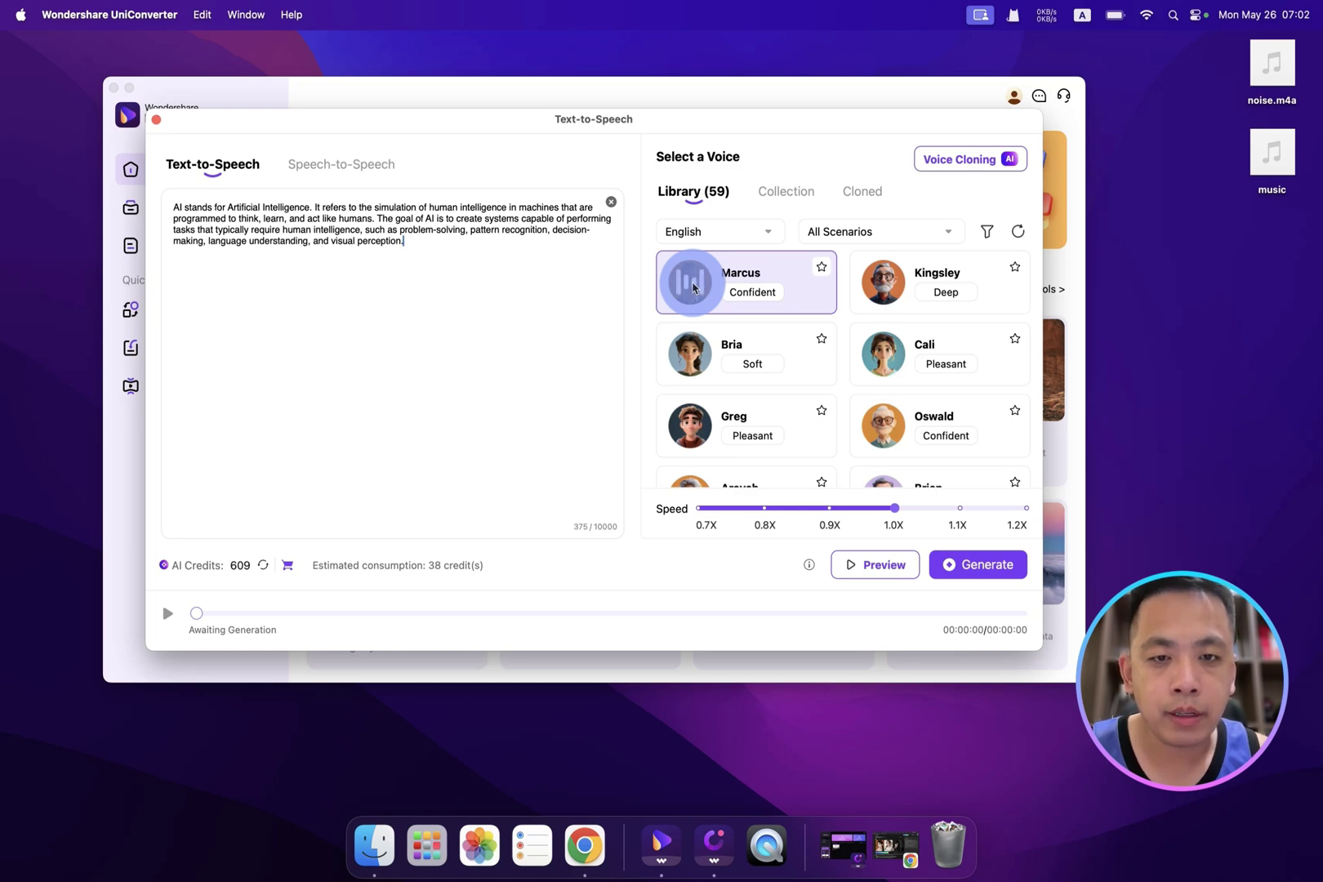
pyautogui.scroll(-5, 854, 344)
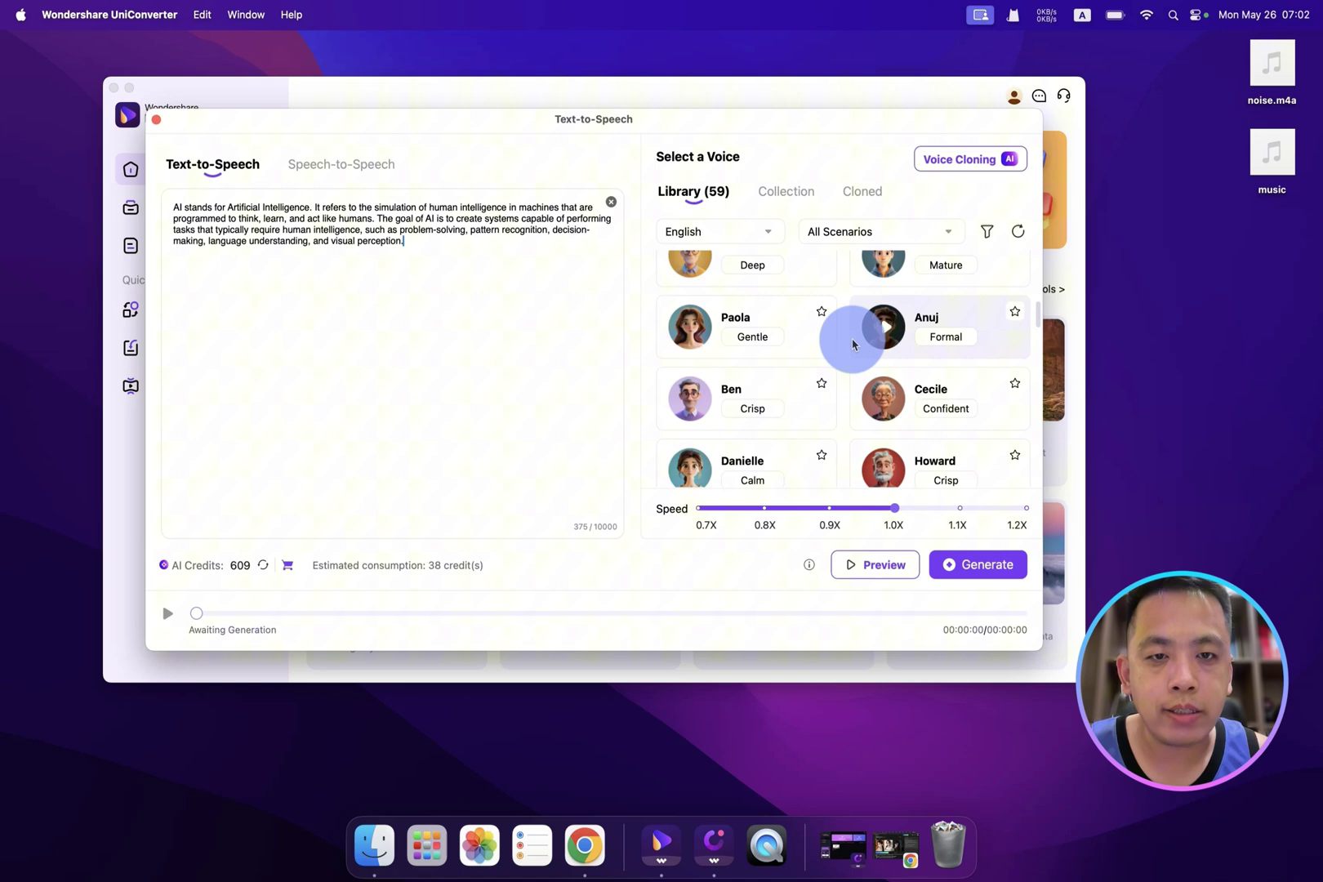
pyautogui.scroll(5, 854, 344)
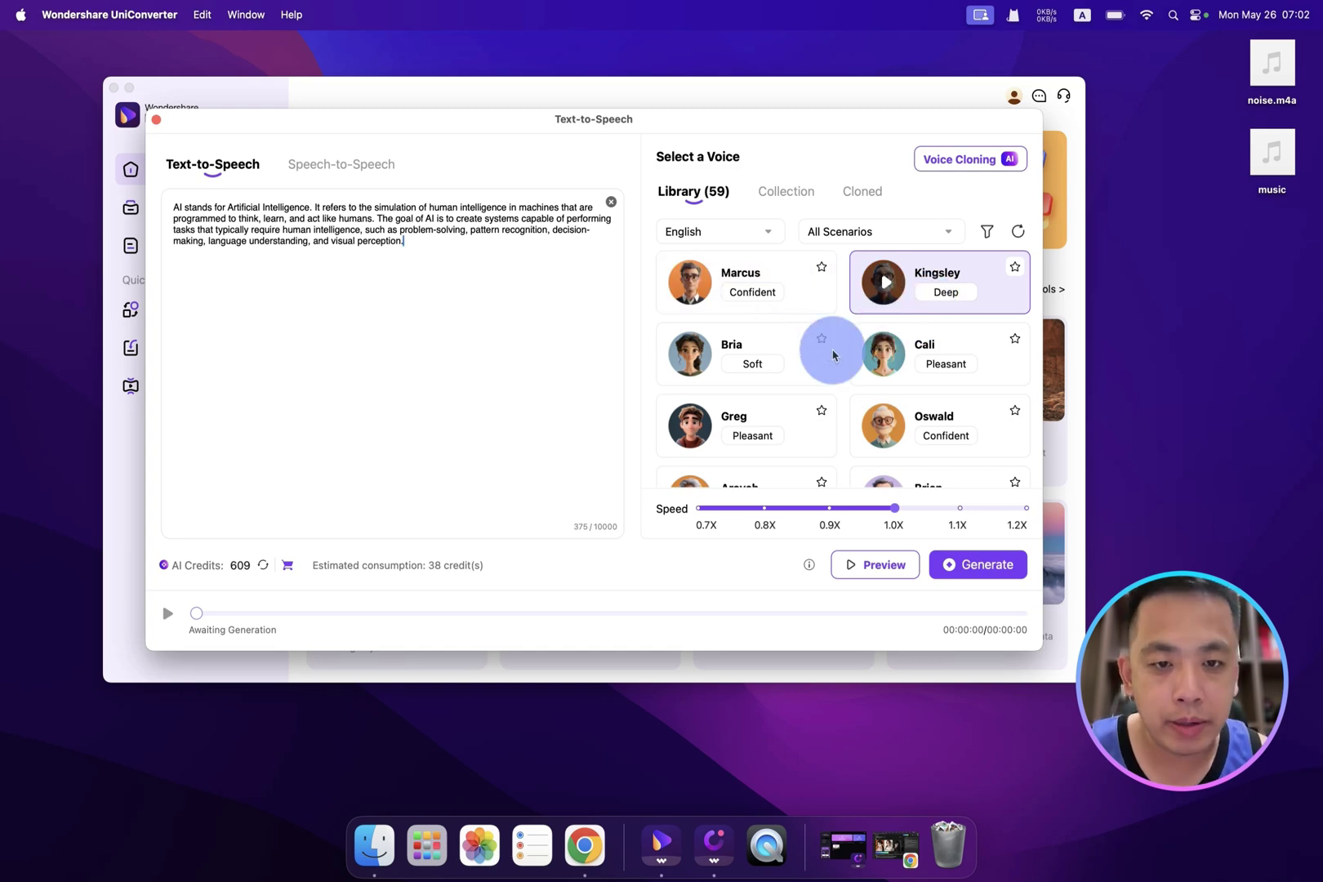
pyautogui.click(693, 353)
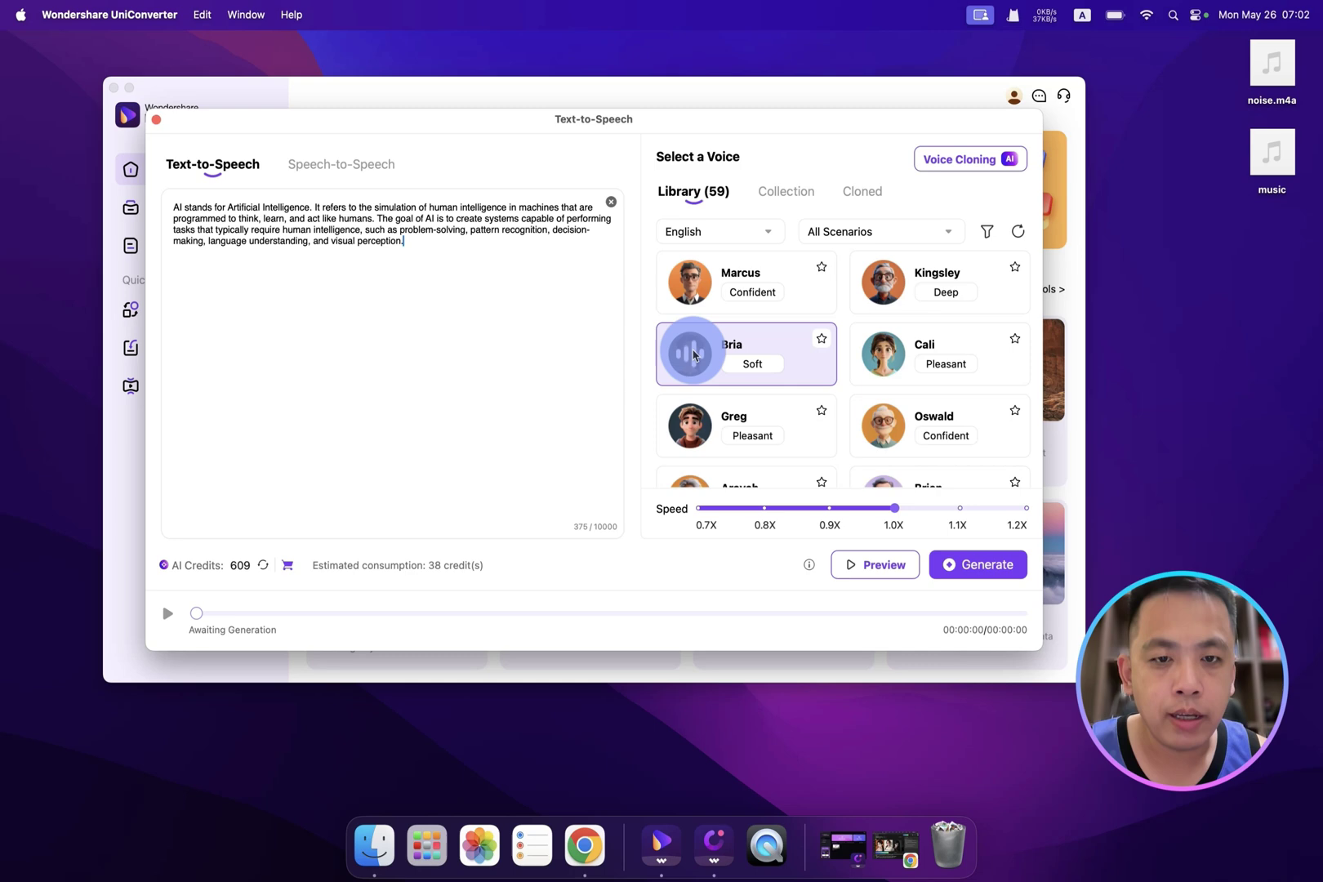
# Star Bria as a favourite, view the Collection, then go back to the full voice library.
pyautogui.click(820, 340)
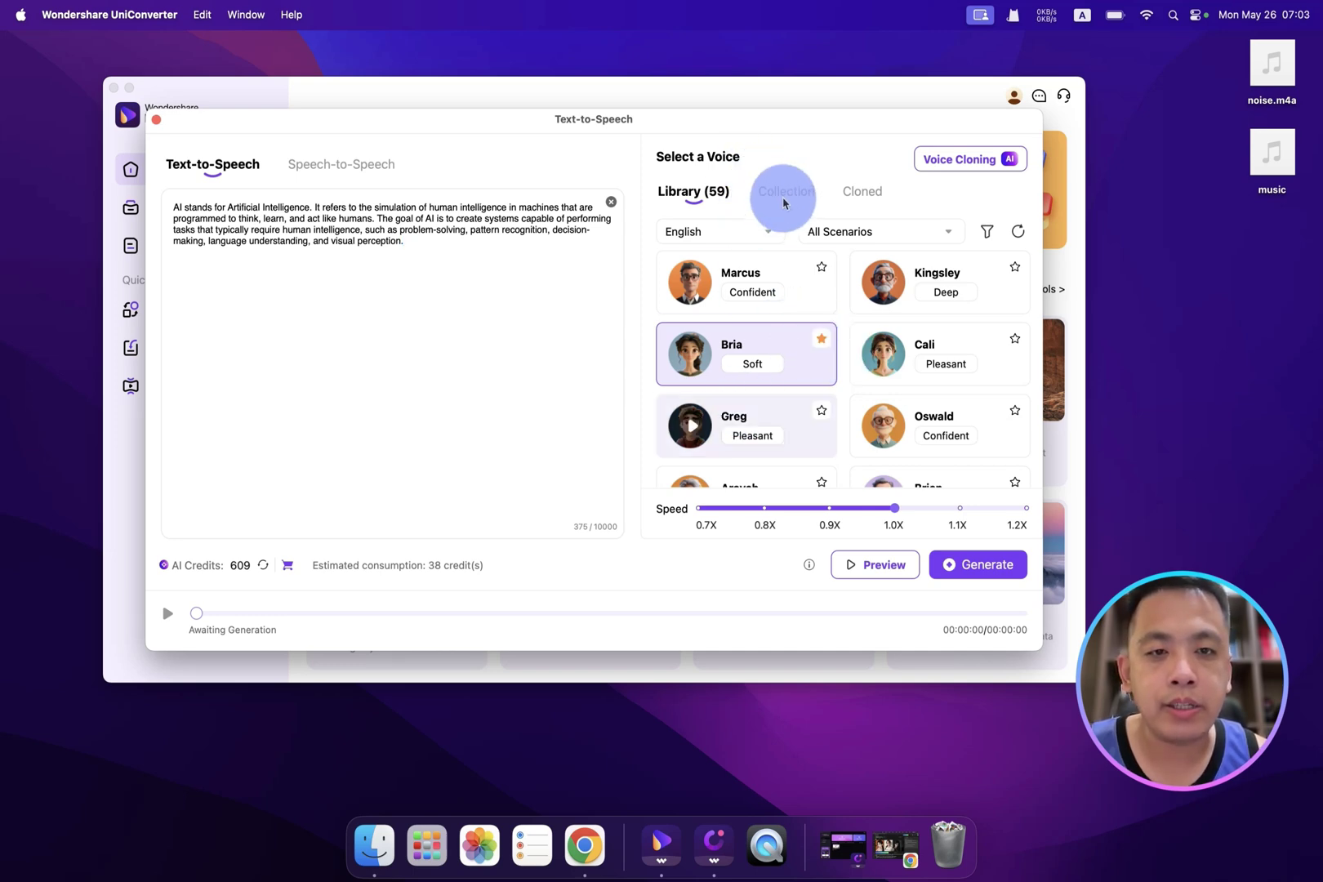
pyautogui.click(784, 196)
pyautogui.click(674, 198)
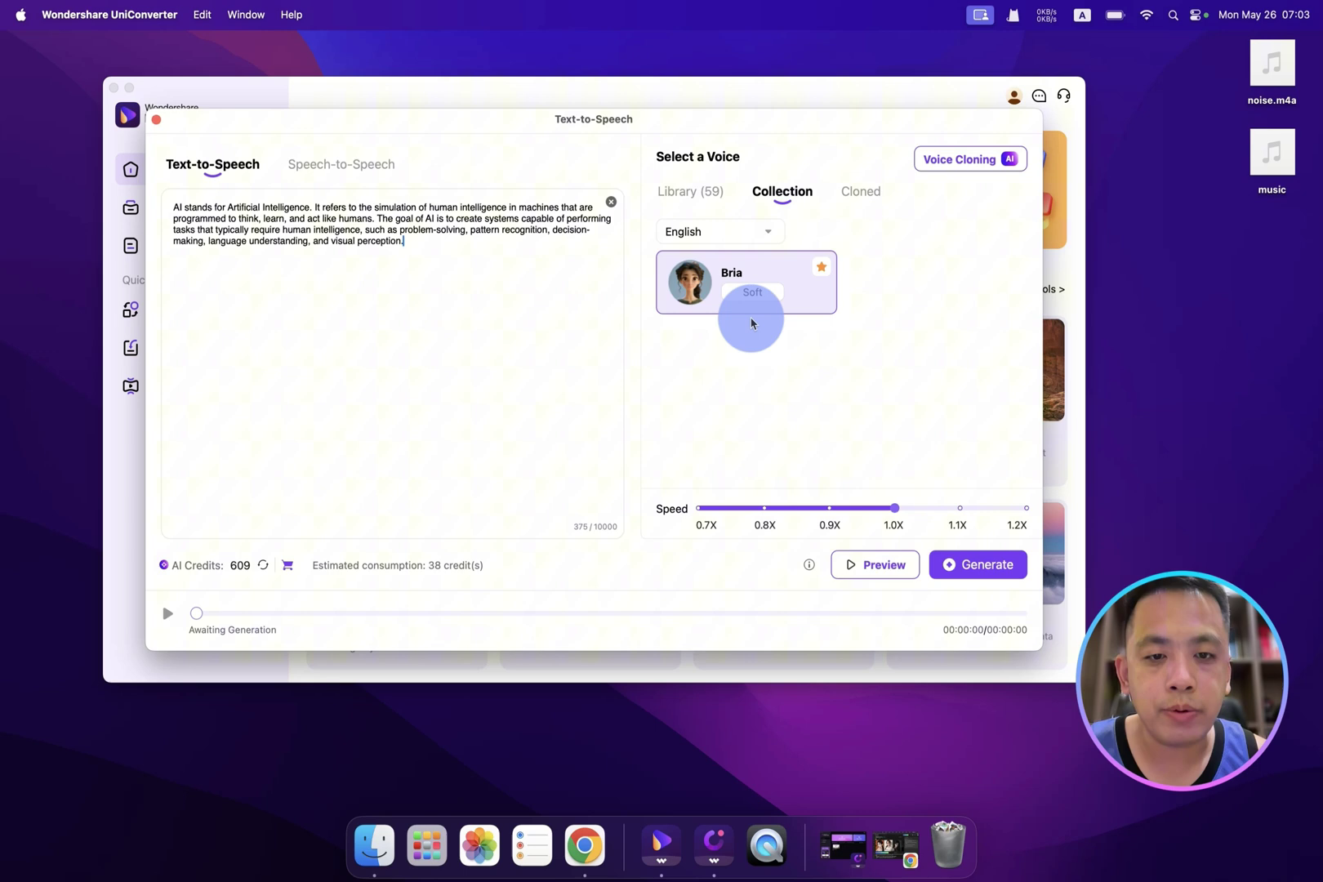
pyautogui.scroll(-3, 789, 376)
pyautogui.scroll(-1, 798, 376)
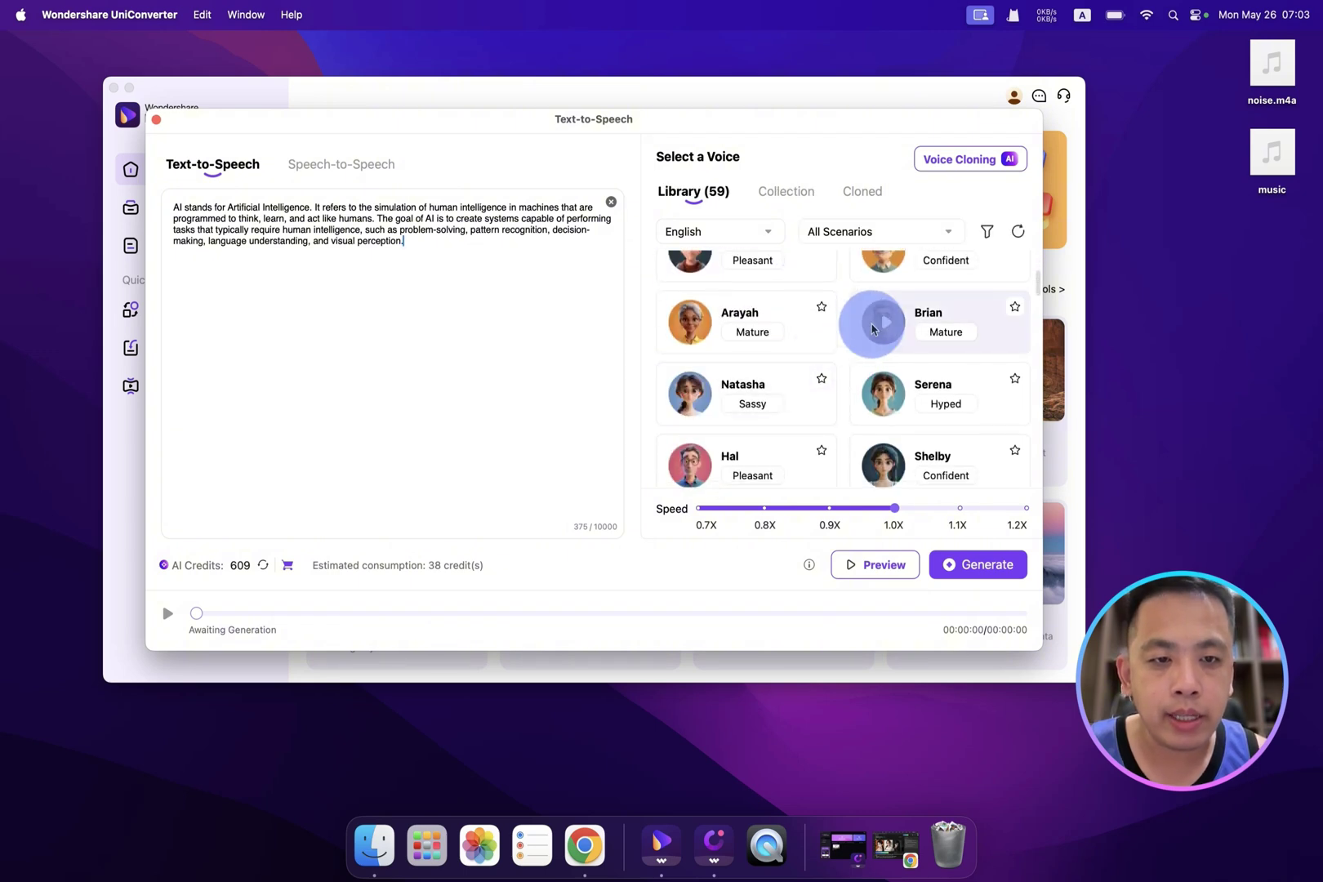
# Sample Brian and Natasha, pick Shelby at 0.9X speed, preview, and generate the voiceover.
pyautogui.click(886, 327)
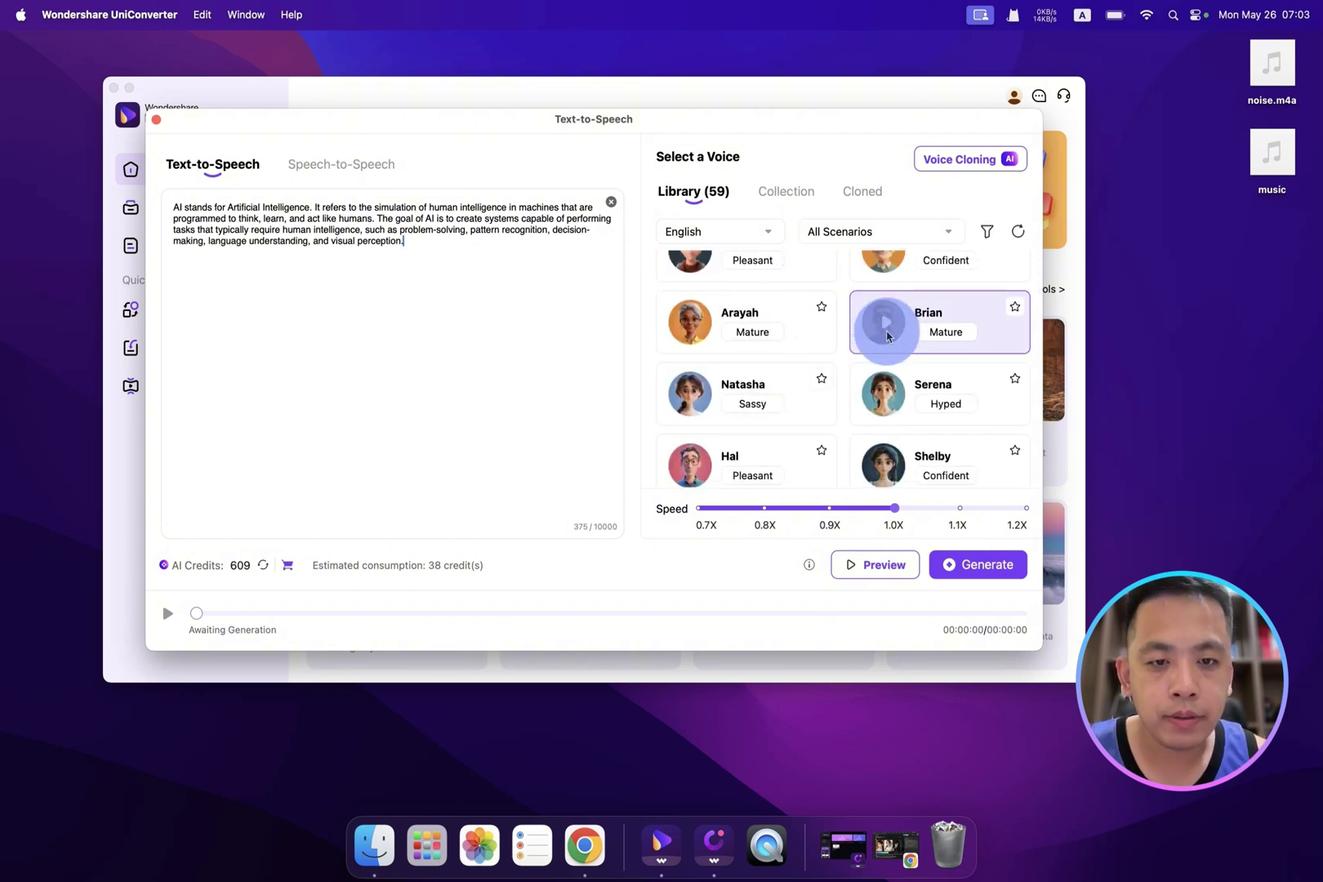
pyautogui.click(687, 403)
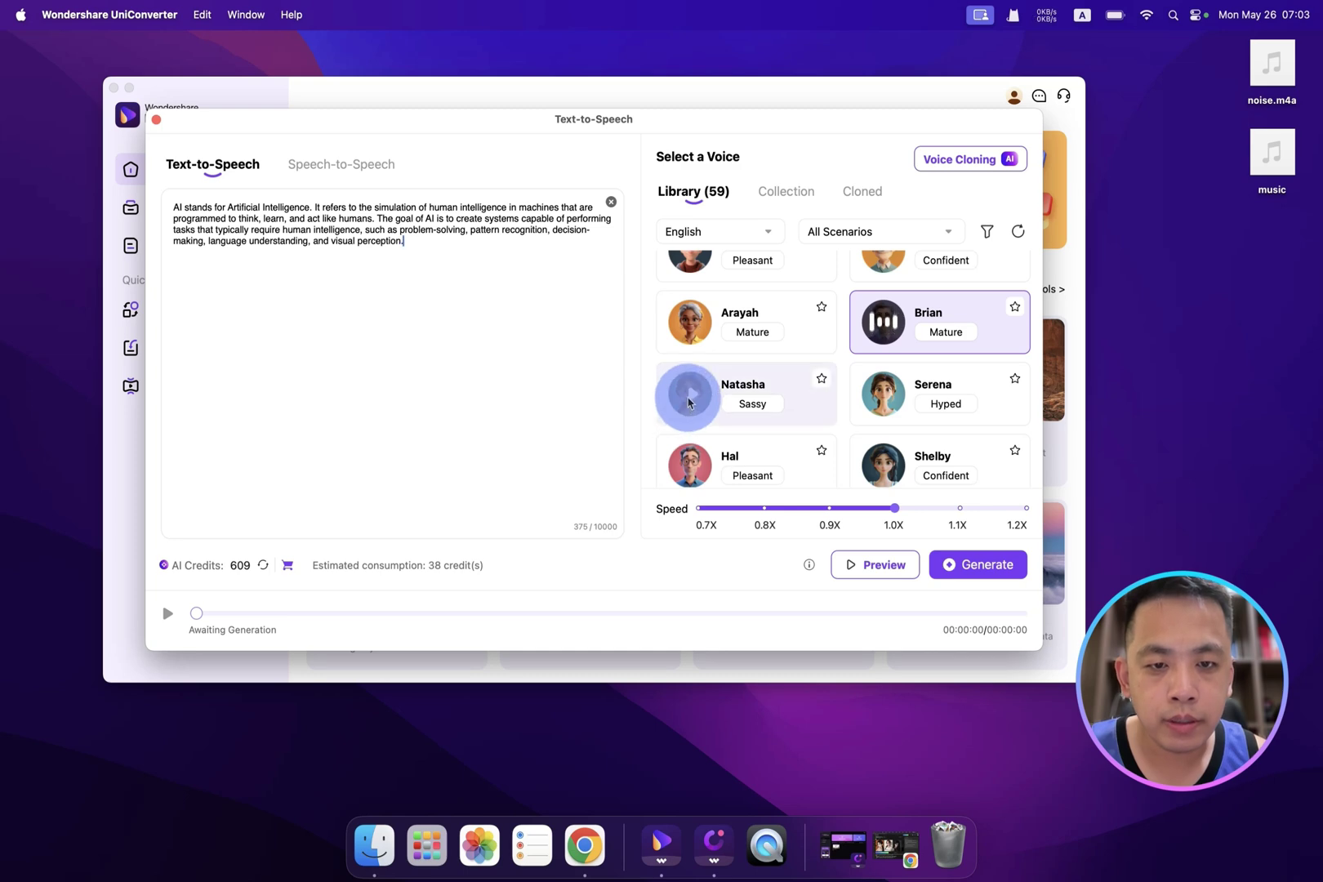
pyautogui.click(782, 401)
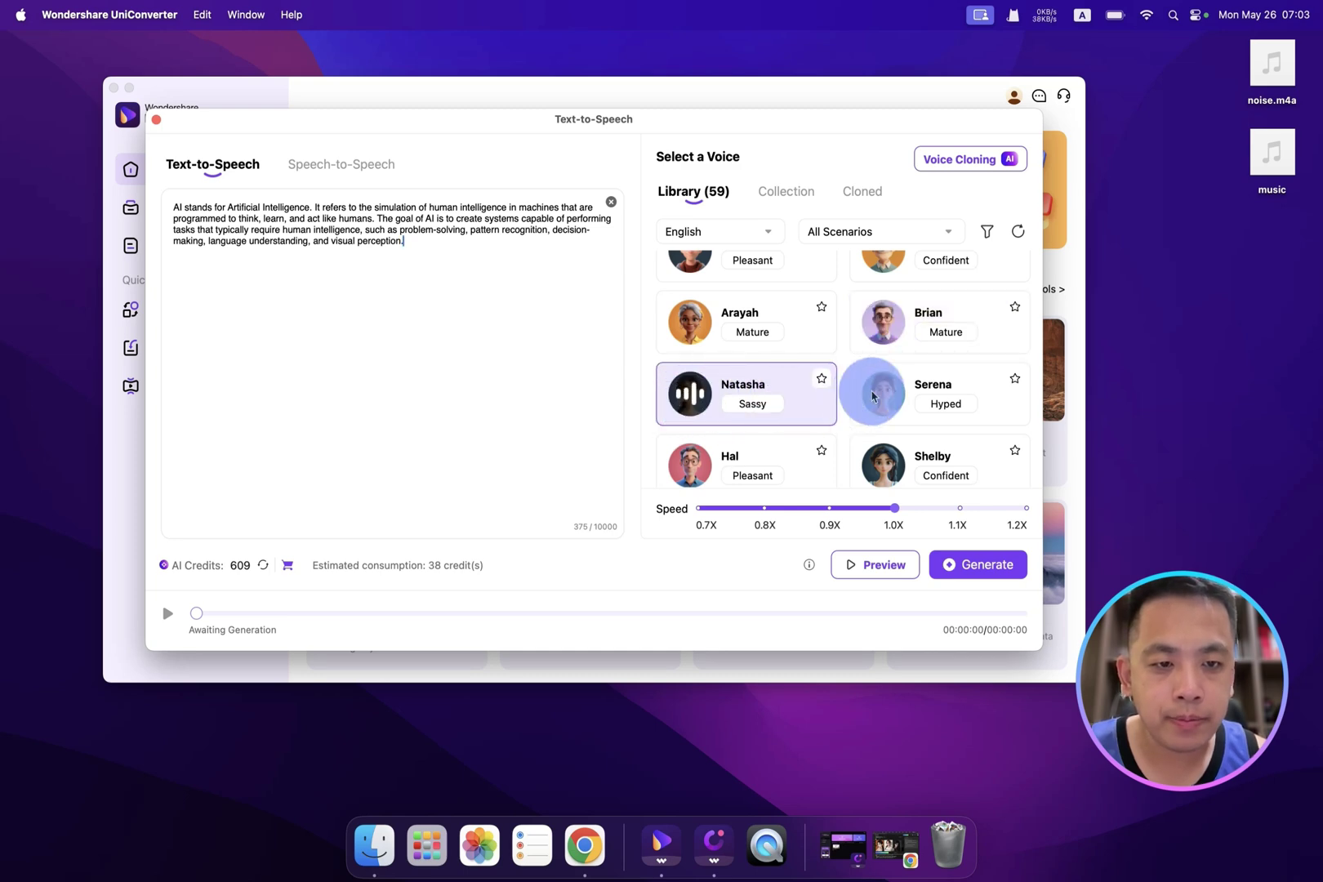
pyautogui.click(853, 472)
pyautogui.scroll(-2, 850, 477)
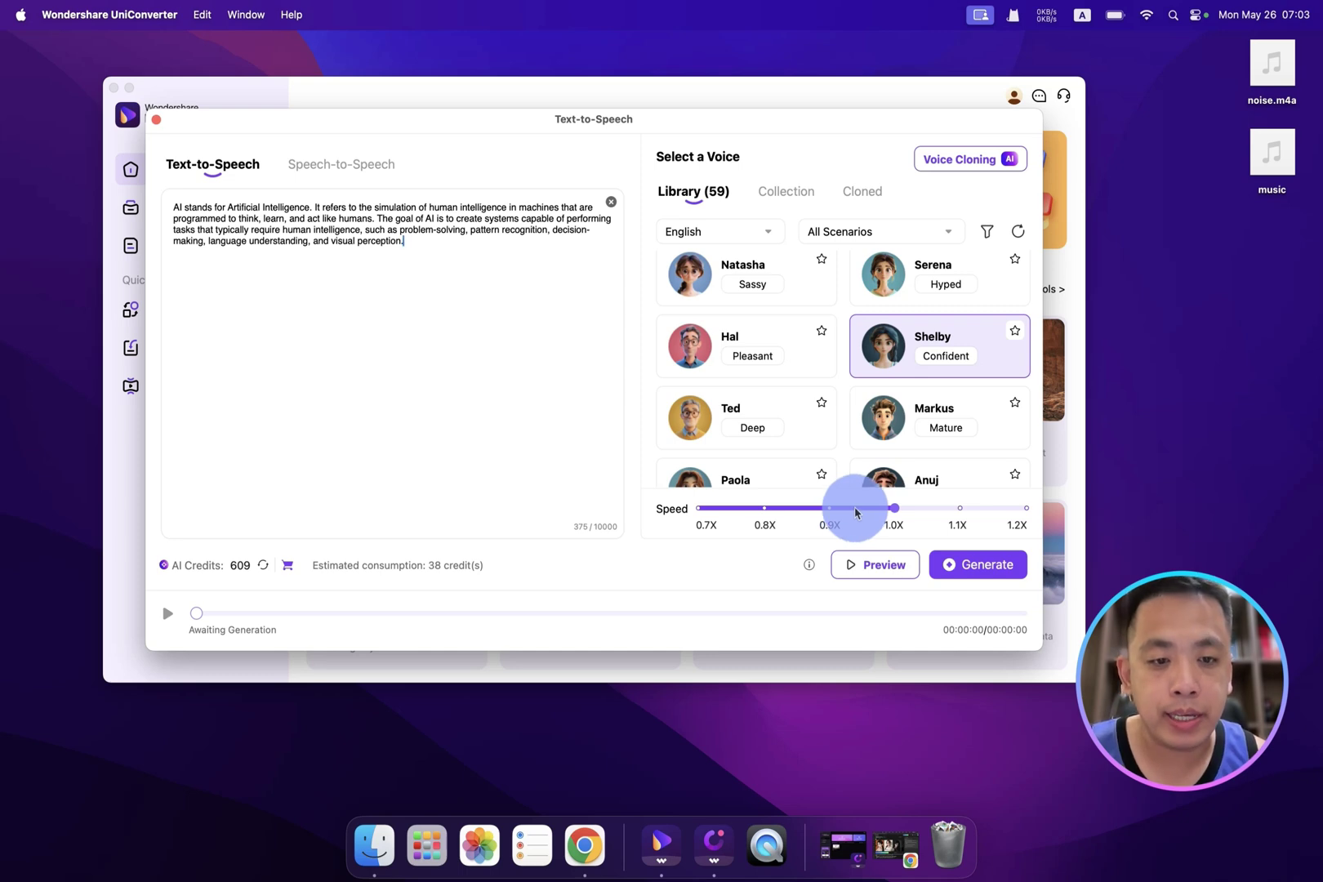
pyautogui.moveTo(866, 512); pyautogui.dragTo(830, 508)
pyautogui.click(873, 572)
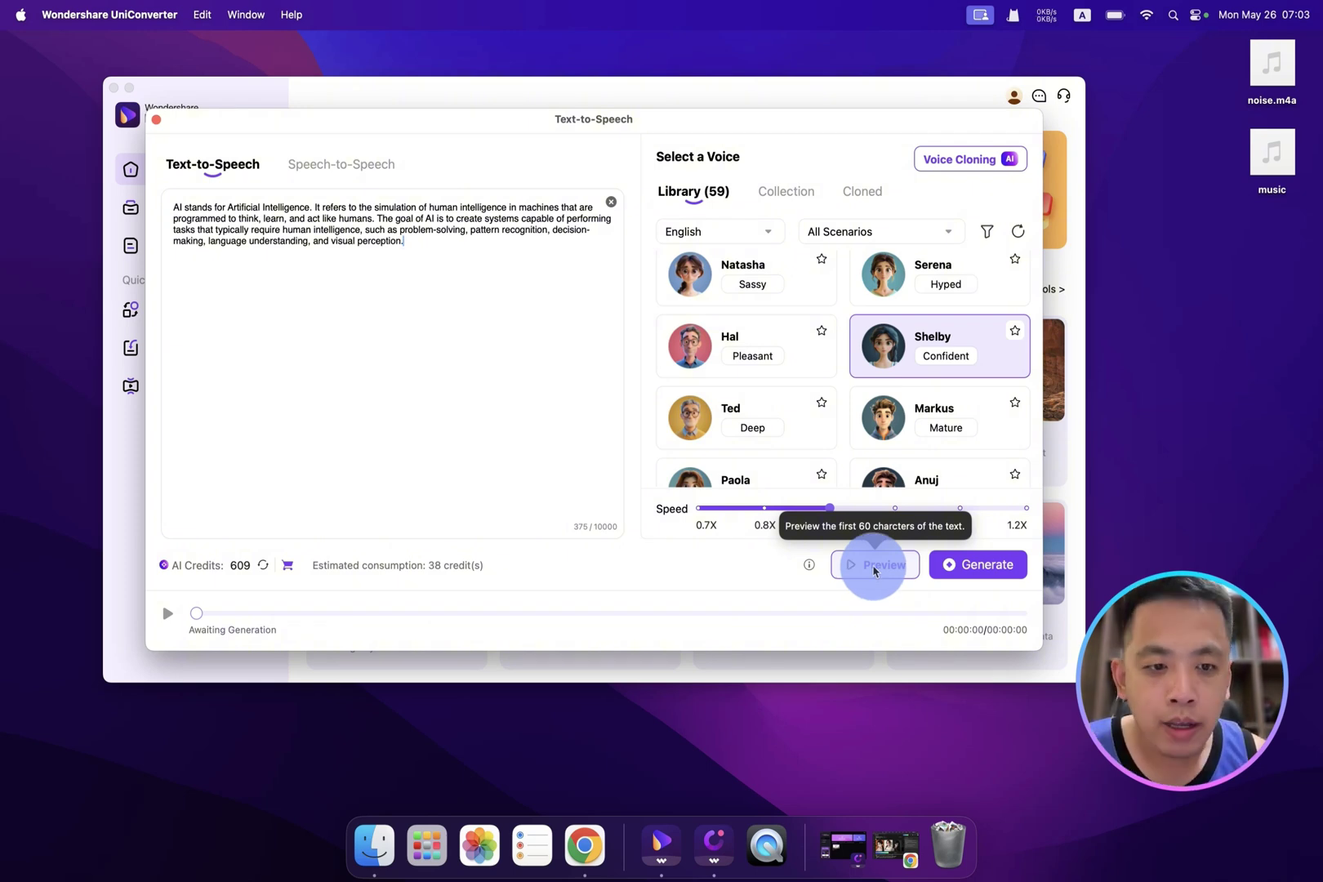
pyautogui.click(946, 562)
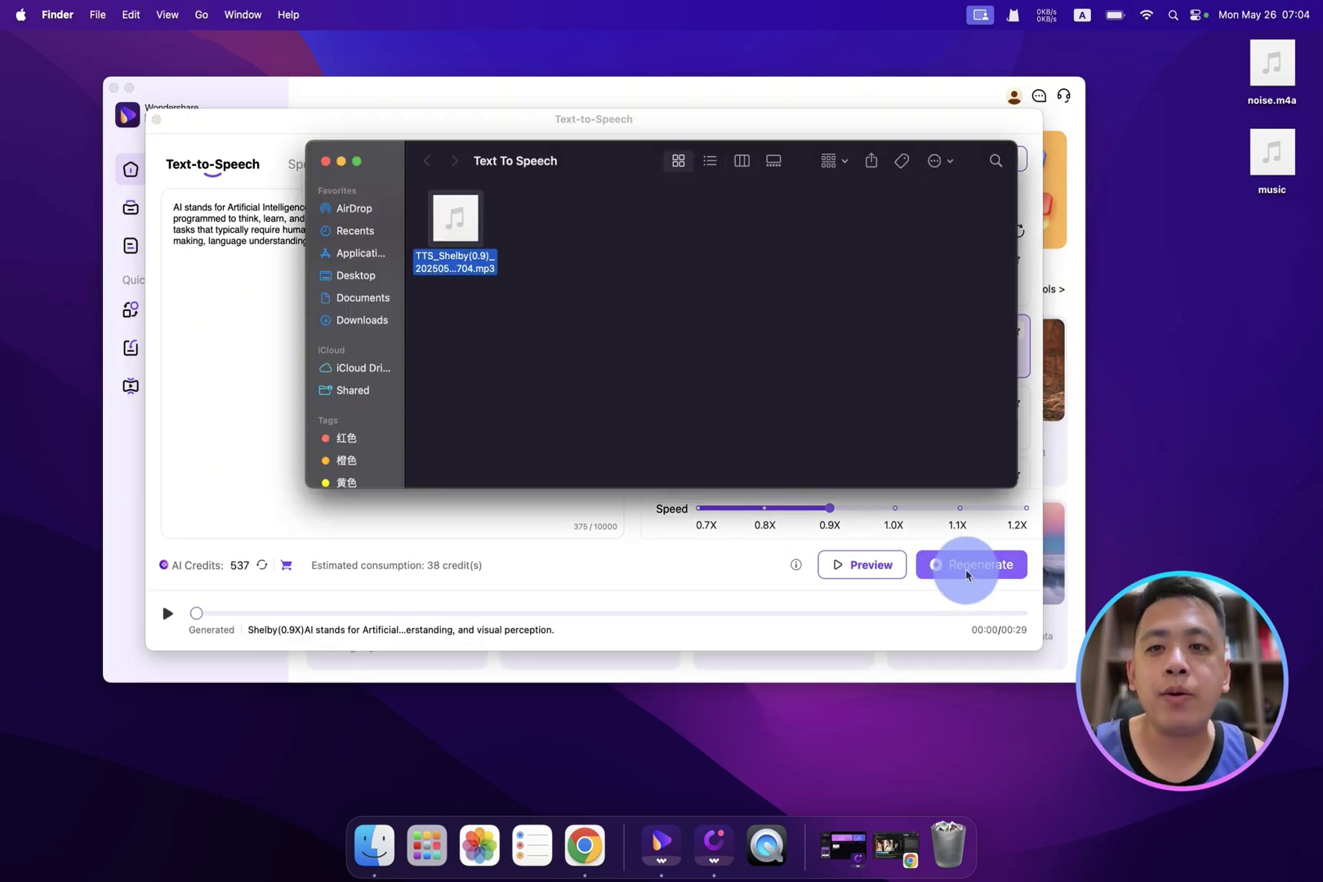
# Play the TTS_Shelby MP3 in Music, then close Music.
pyautogui.doubleClick(471, 241)
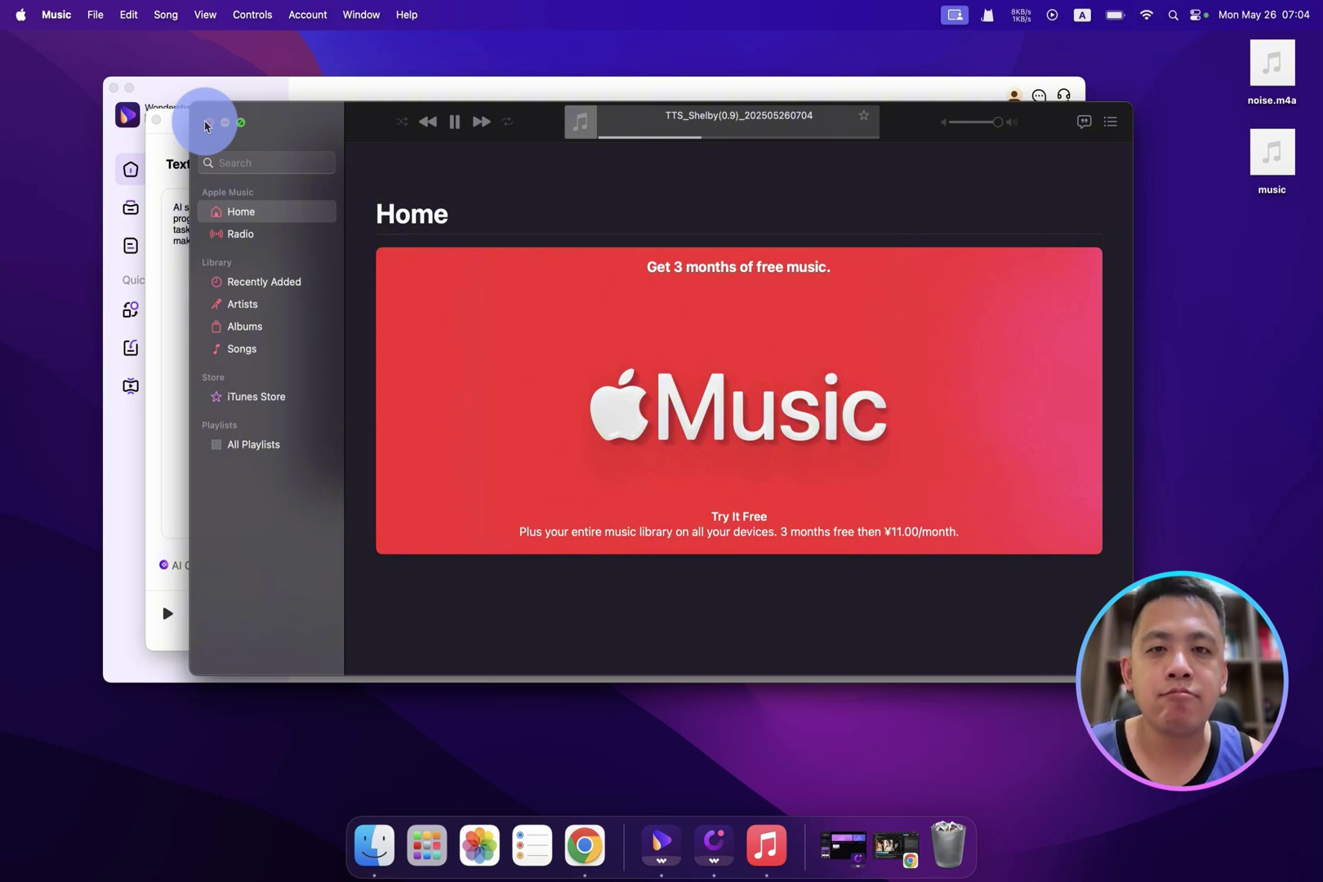
pyautogui.click(208, 123)
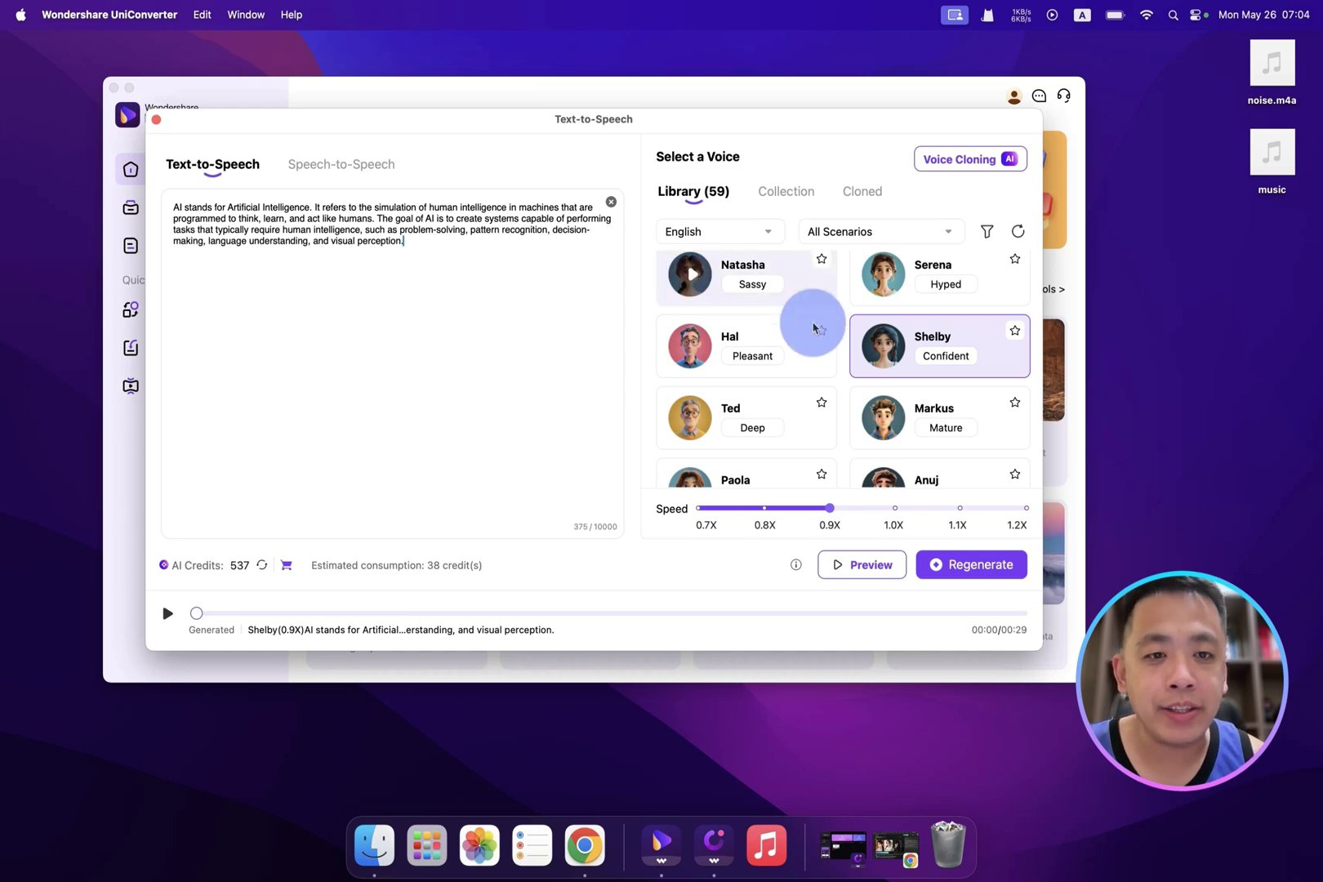
# Generate a 0.9X voiceover of the paragraph with the Marcus voice.
pyautogui.moveTo(771, 321)
pyautogui.scroll(-5, 771, 321)
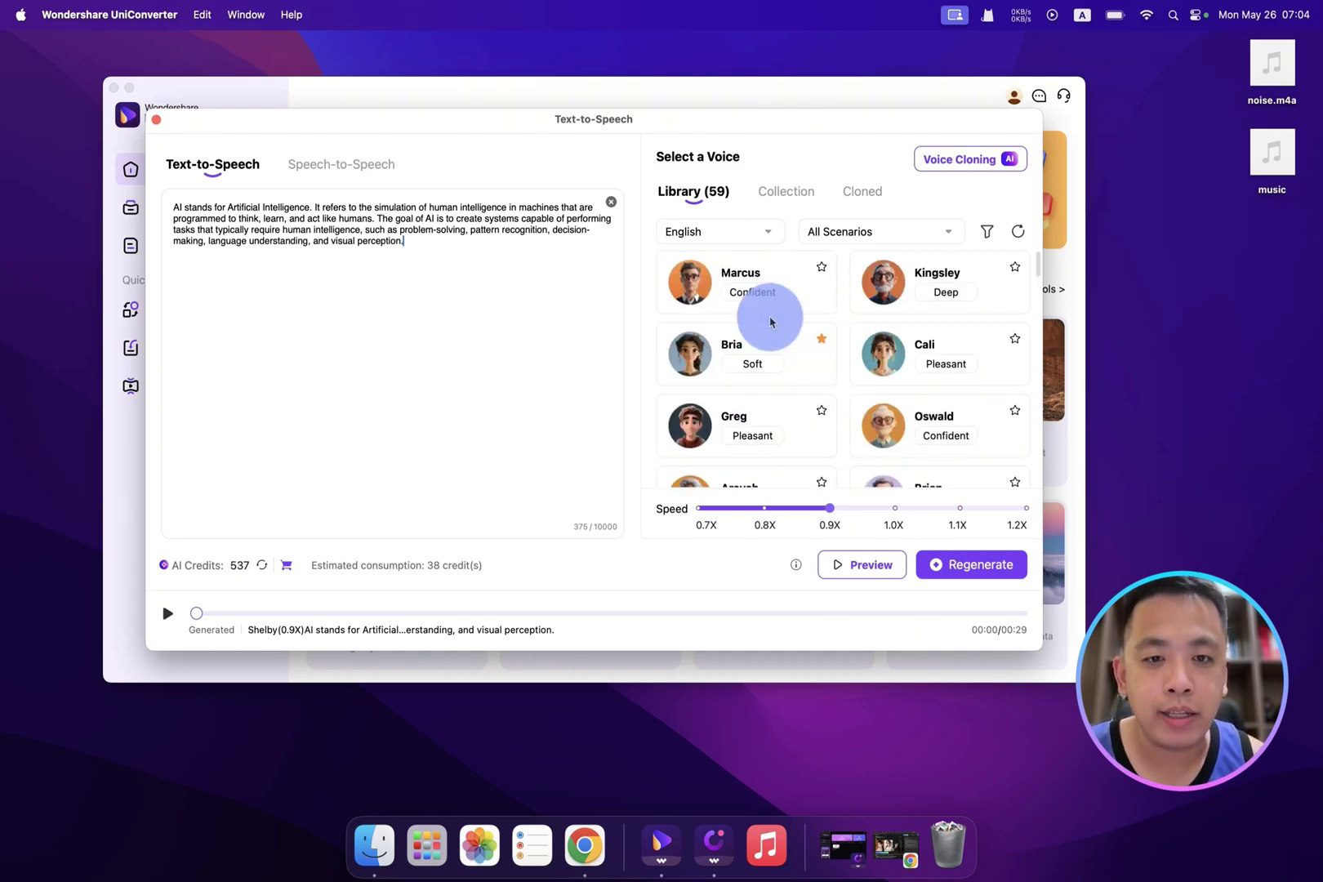
pyautogui.moveTo(867, 353)
pyautogui.moveTo(739, 275)
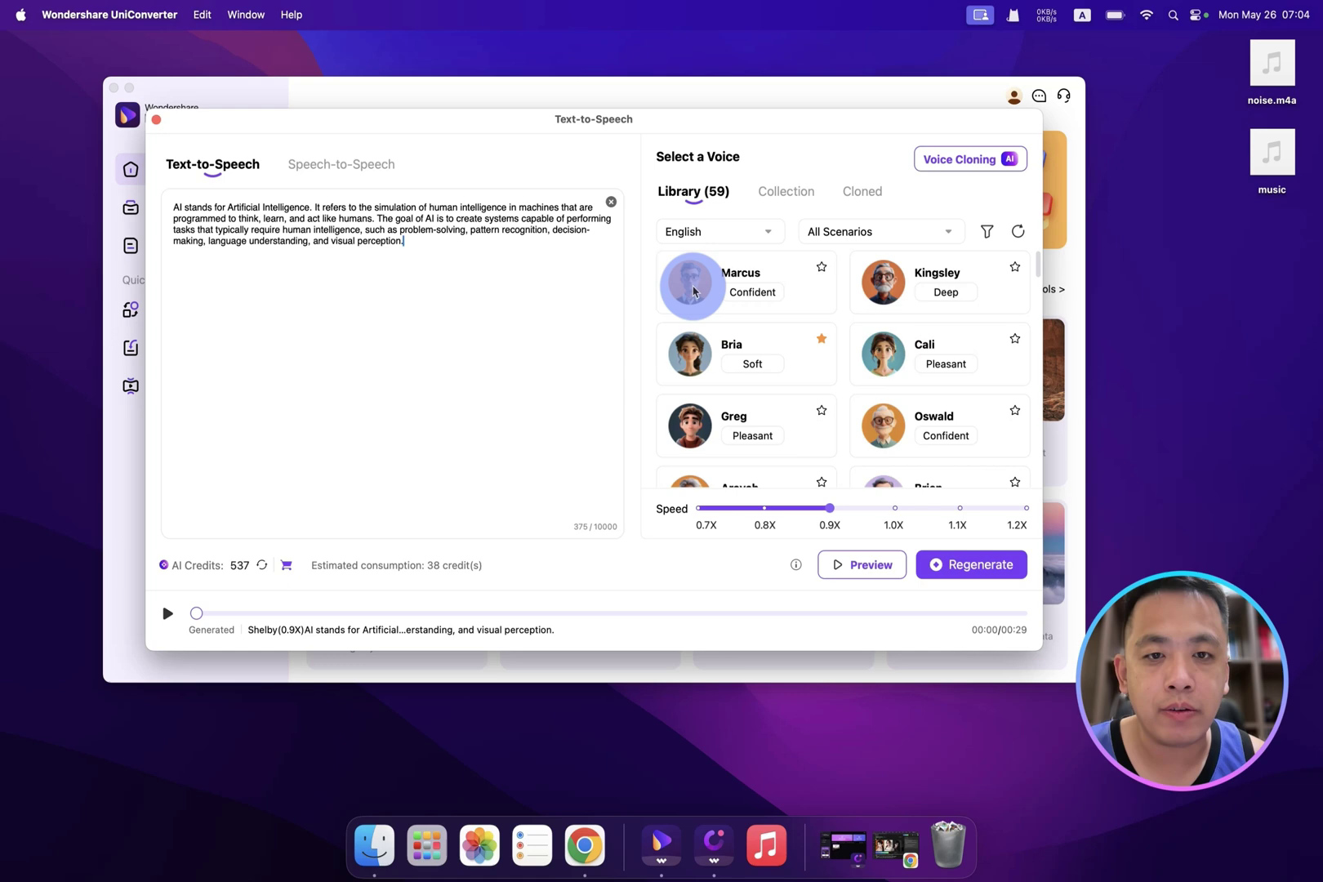
pyautogui.click(776, 276)
pyautogui.click(976, 564)
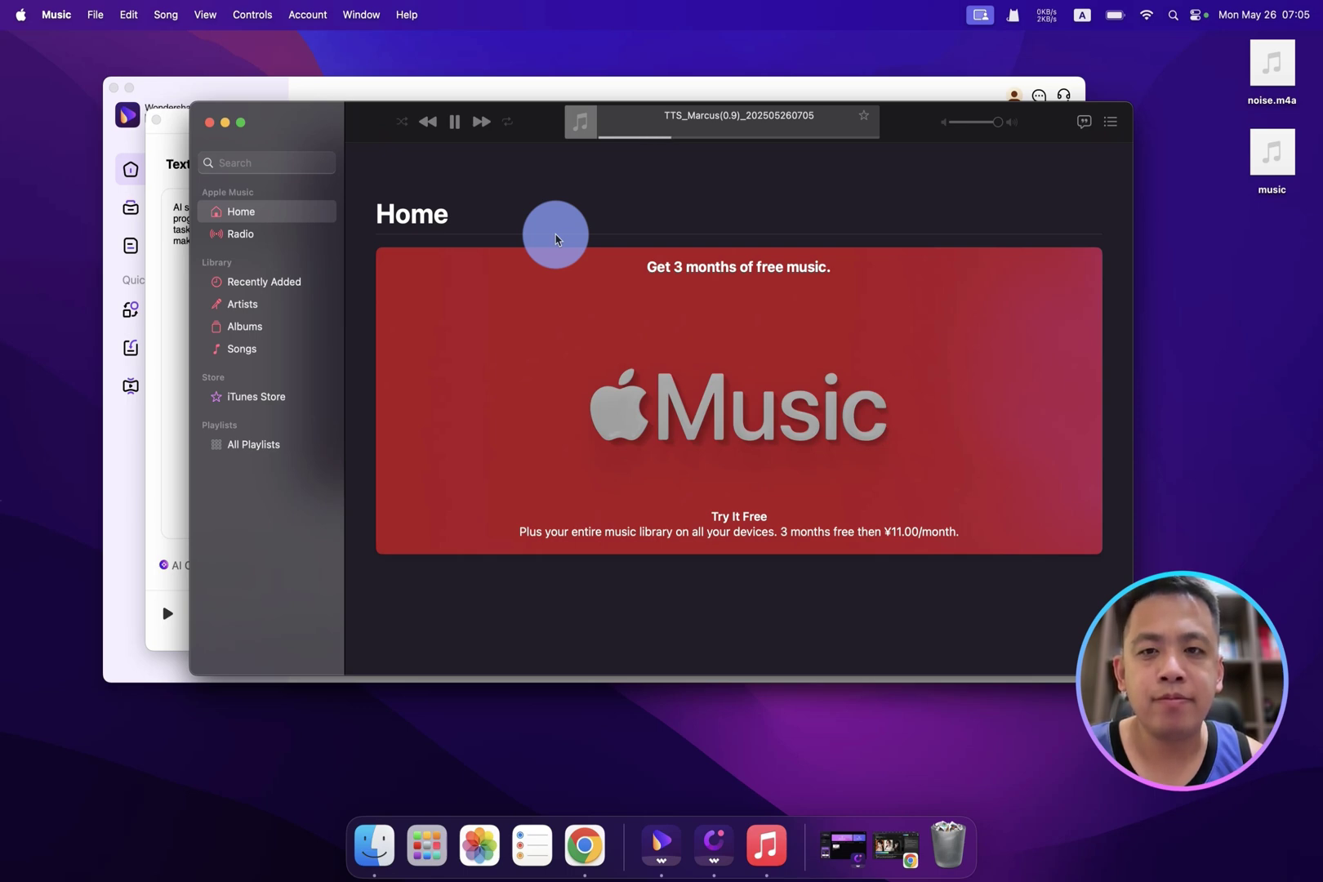
# Close Music after listening and return to the Text-to-Speech panel.
pyautogui.click(209, 124)
pyautogui.click(642, 380)
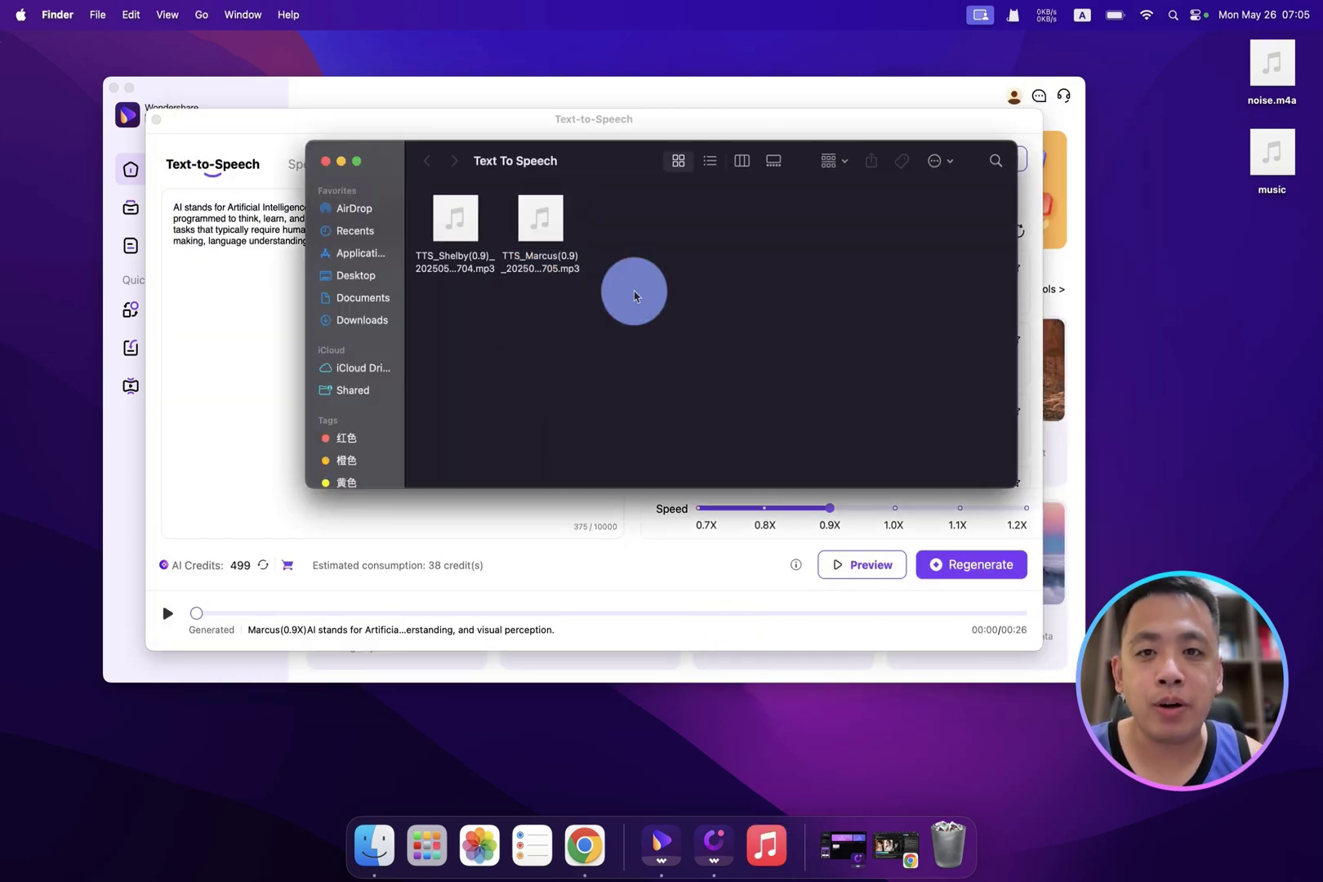
pyautogui.click(508, 133)
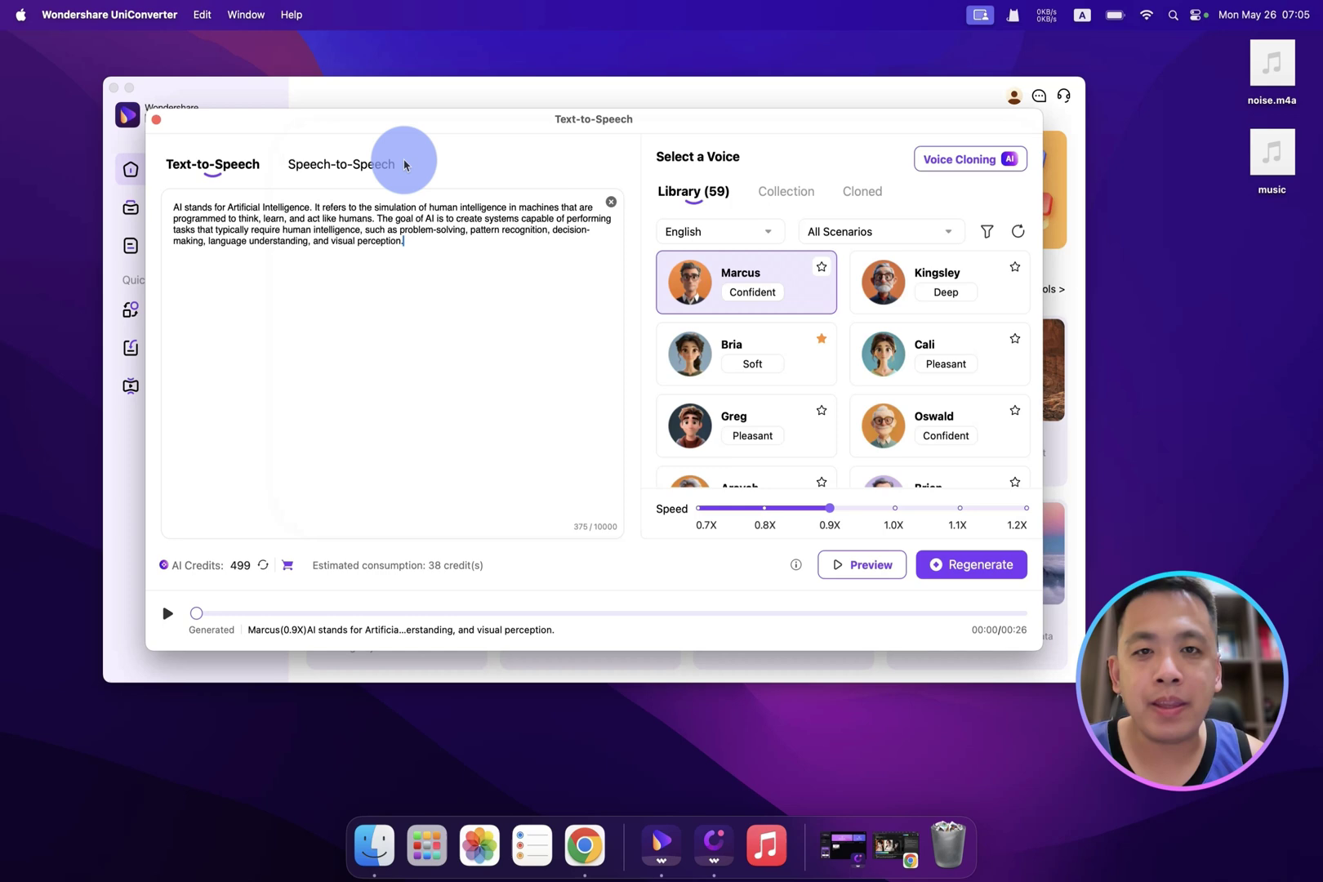
# In Speech-to-Speech, load and preview music.m4a, then generate STS_Marcus_music.mp3.
pyautogui.click(357, 169)
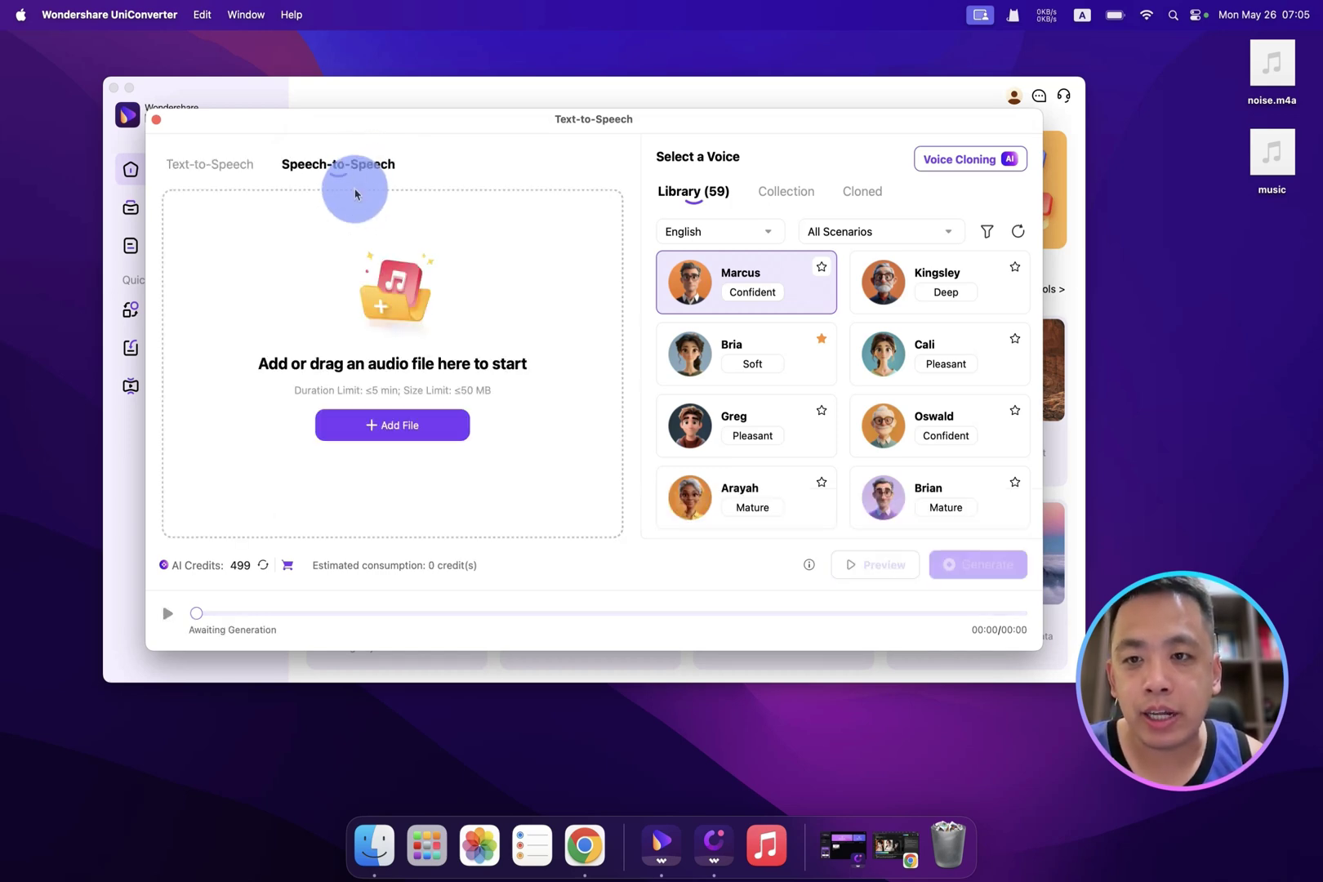
pyautogui.click(408, 424)
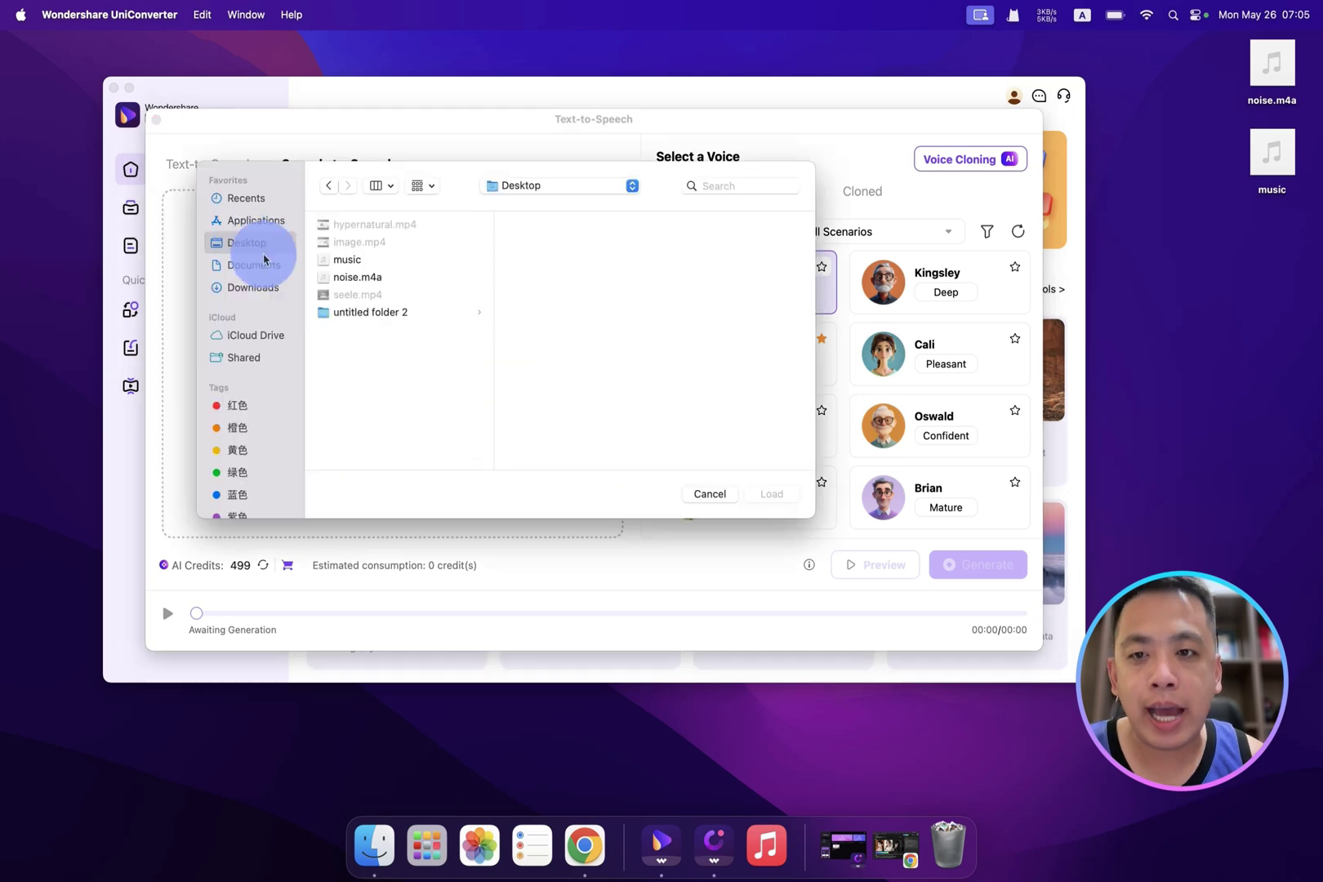
pyautogui.click(359, 278)
pyautogui.doubleClick(349, 261)
pyautogui.click(203, 514)
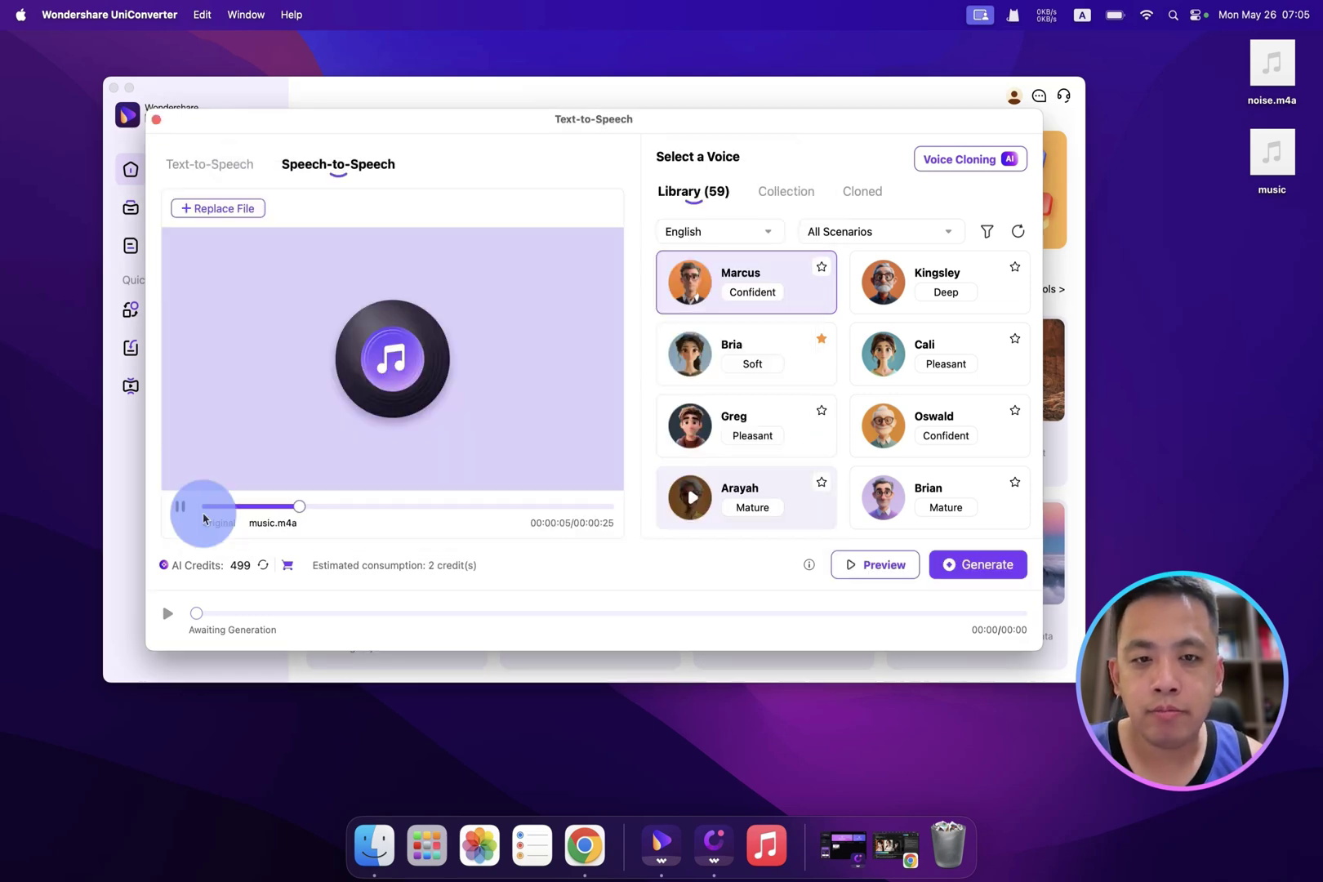
pyautogui.click(333, 457)
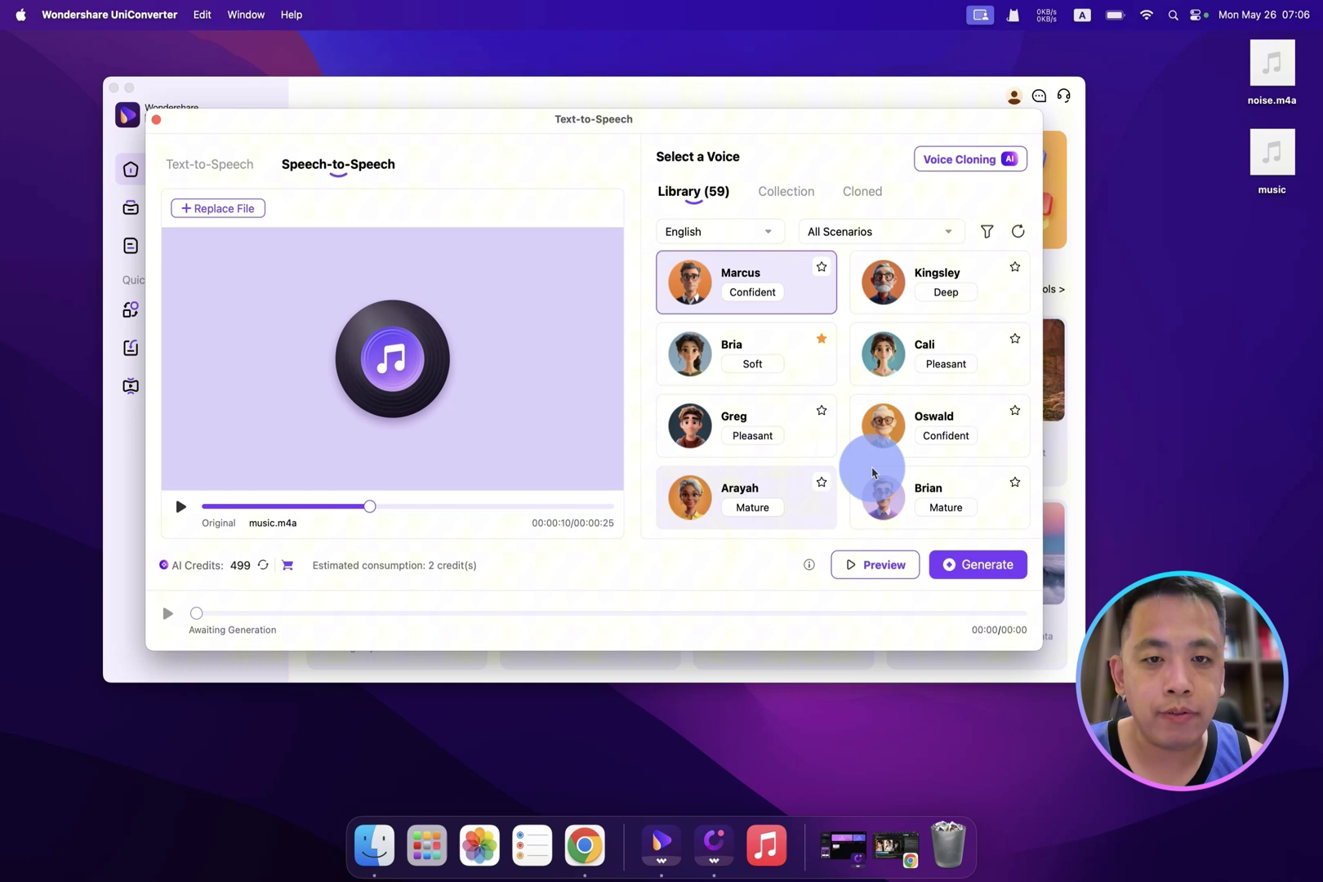
pyautogui.scroll(-10, 858, 470)
pyautogui.scroll(-10, 872, 473)
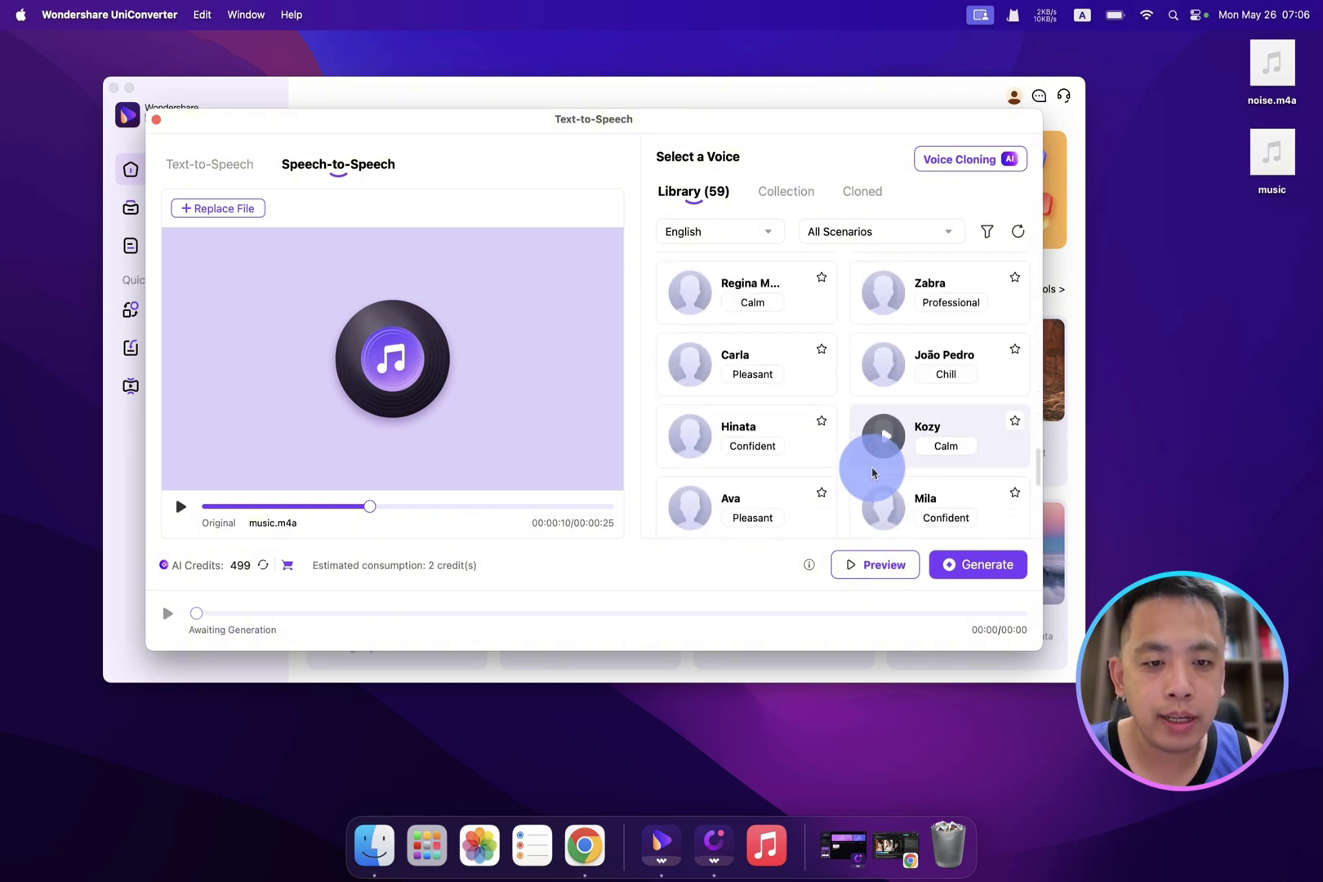
pyautogui.click(974, 565)
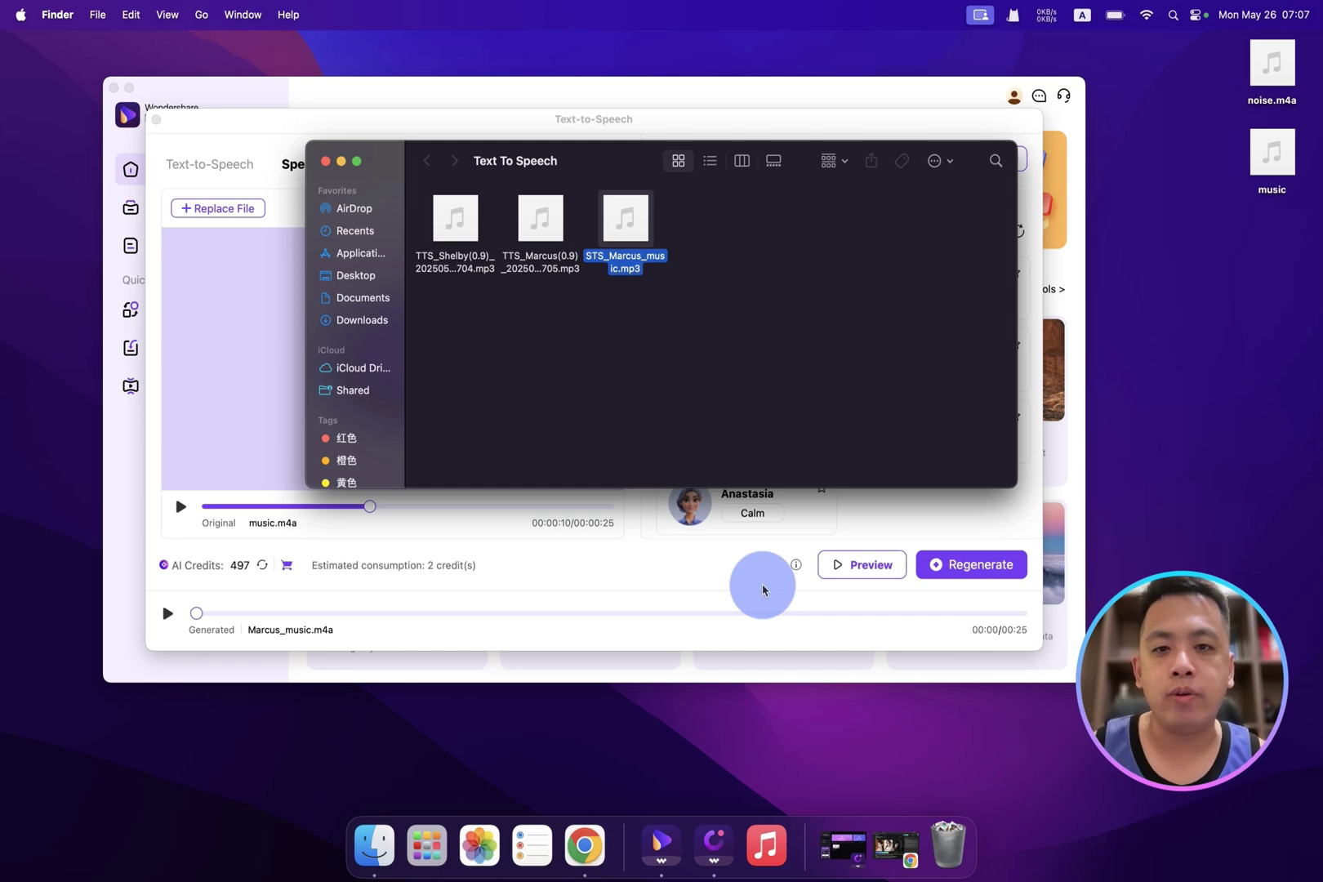
# Play STS_Marcus_music.mp3 in Music, quit Music, and close the Speech-to-Speech panel.
pyautogui.doubleClick(625, 220)
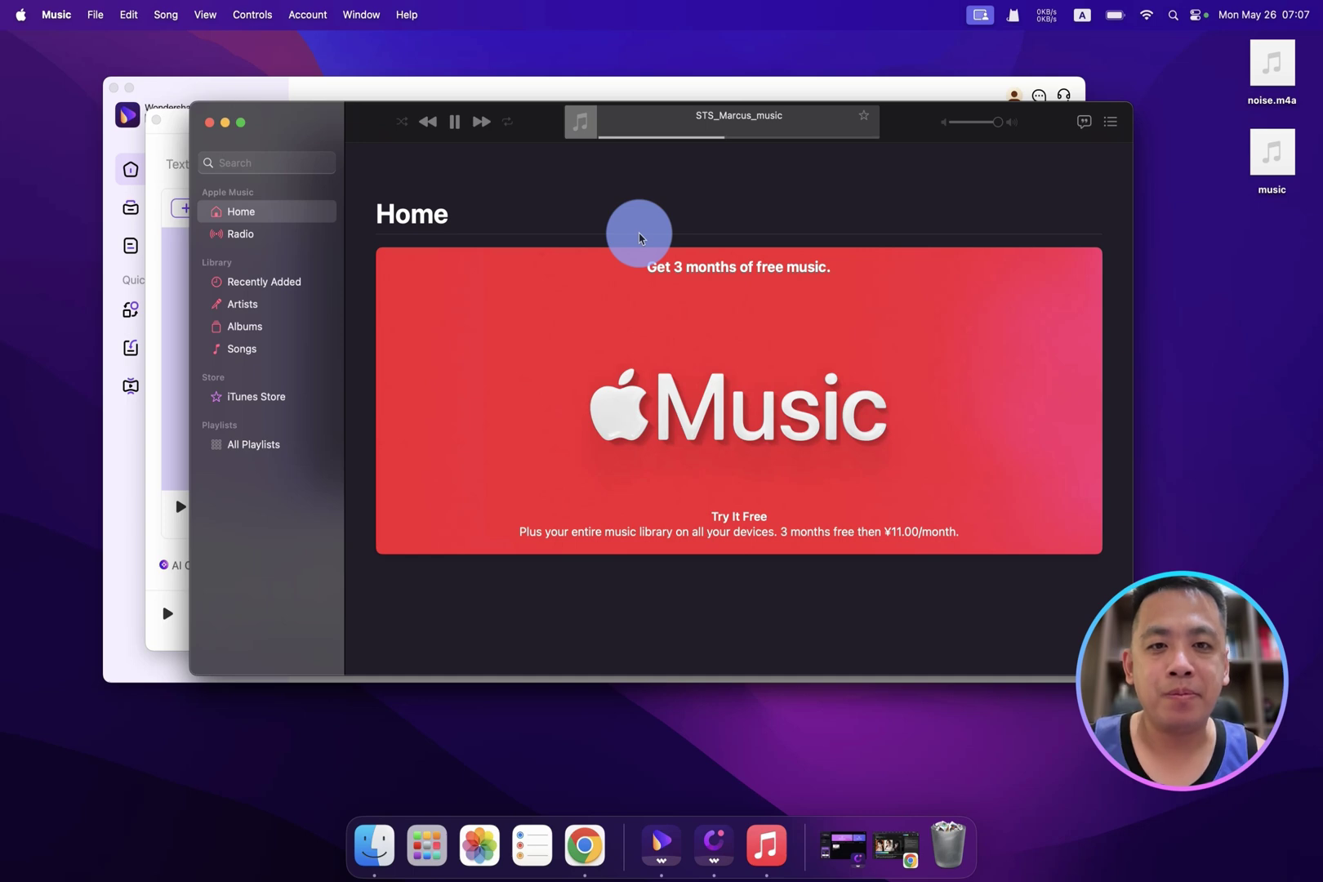
pyautogui.press('super+q')
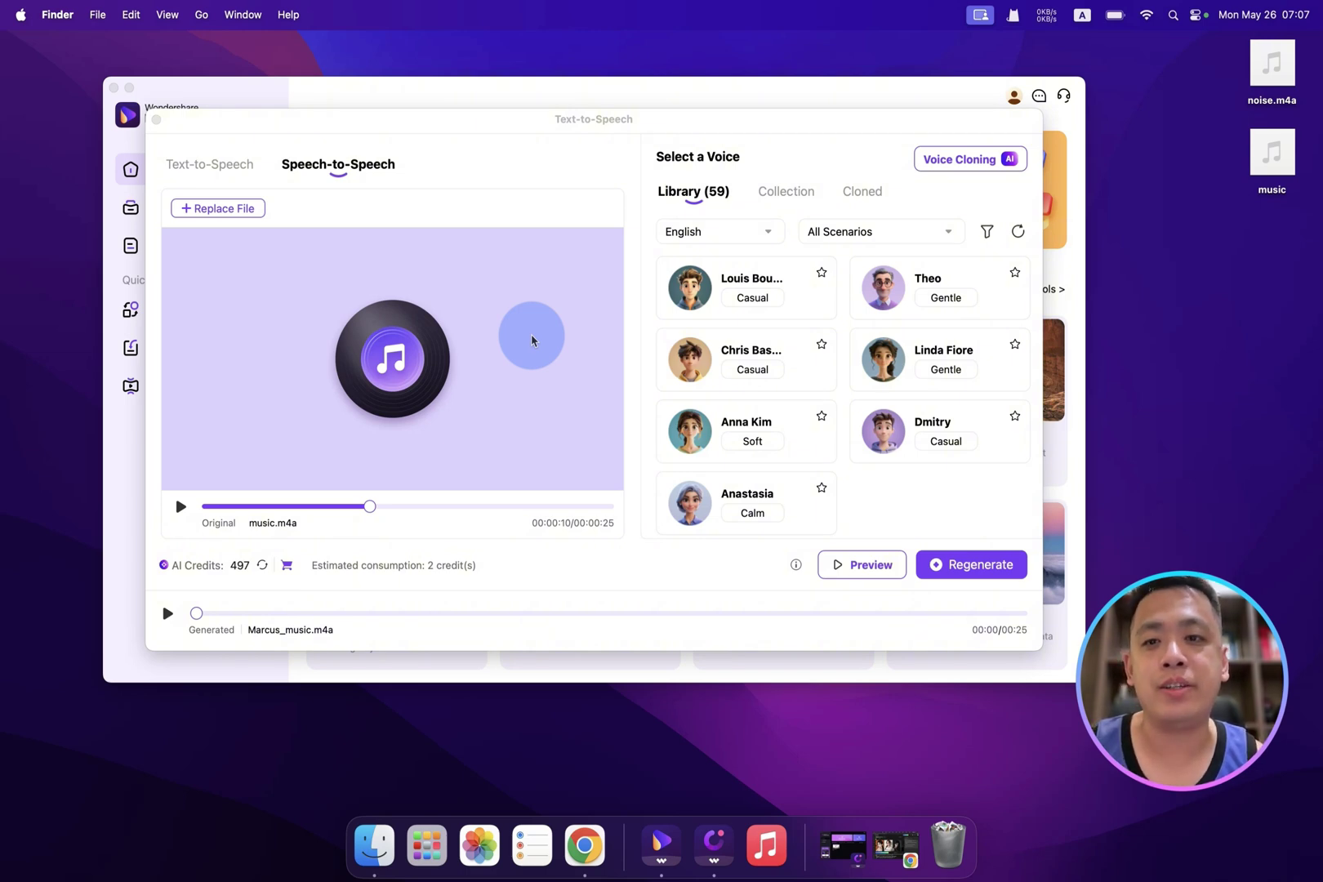
pyautogui.press('Escape')
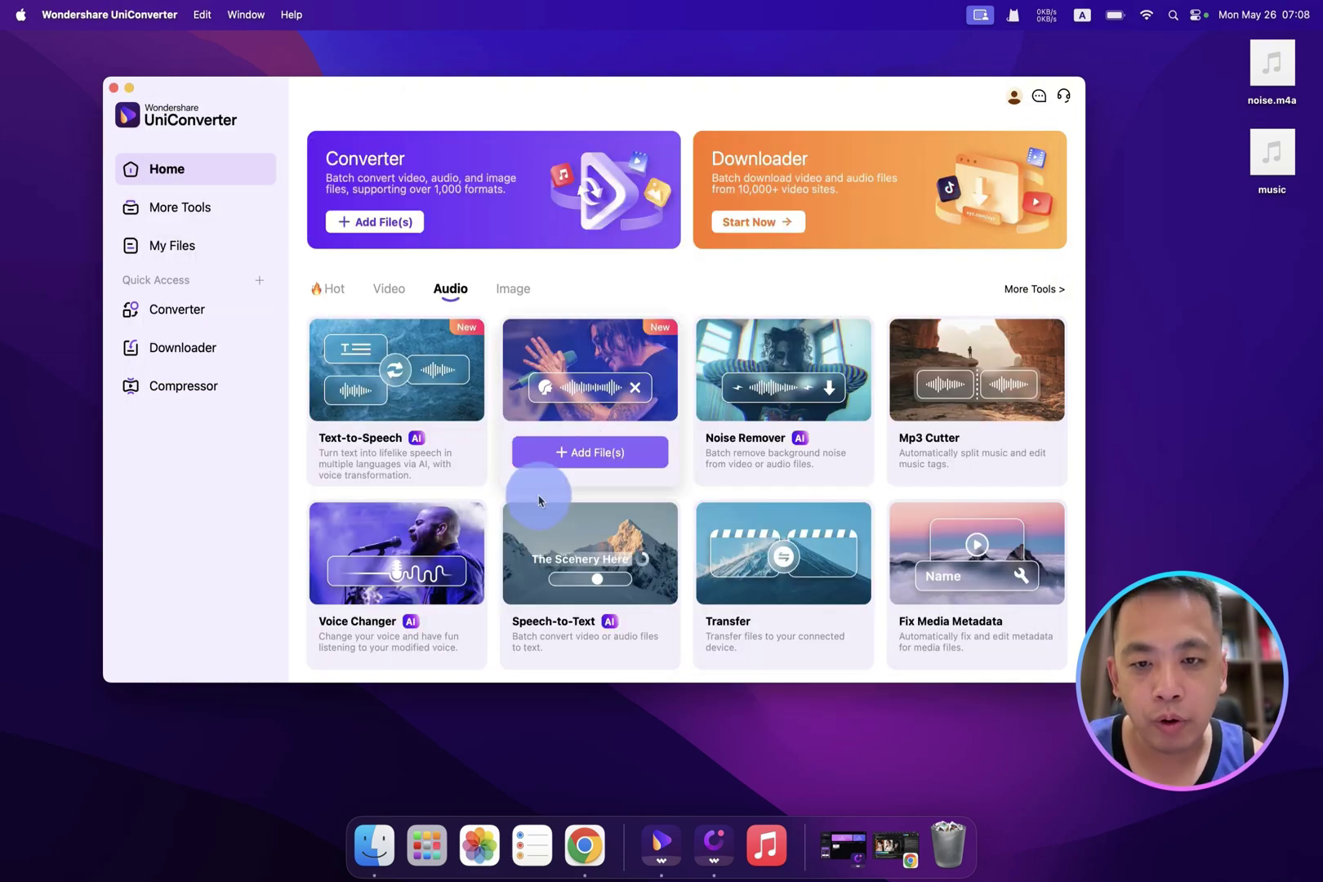
# Load music.m4a into Vocal Remover and play the Original, Vocal and Background Music tracks.
pyautogui.click(562, 456)
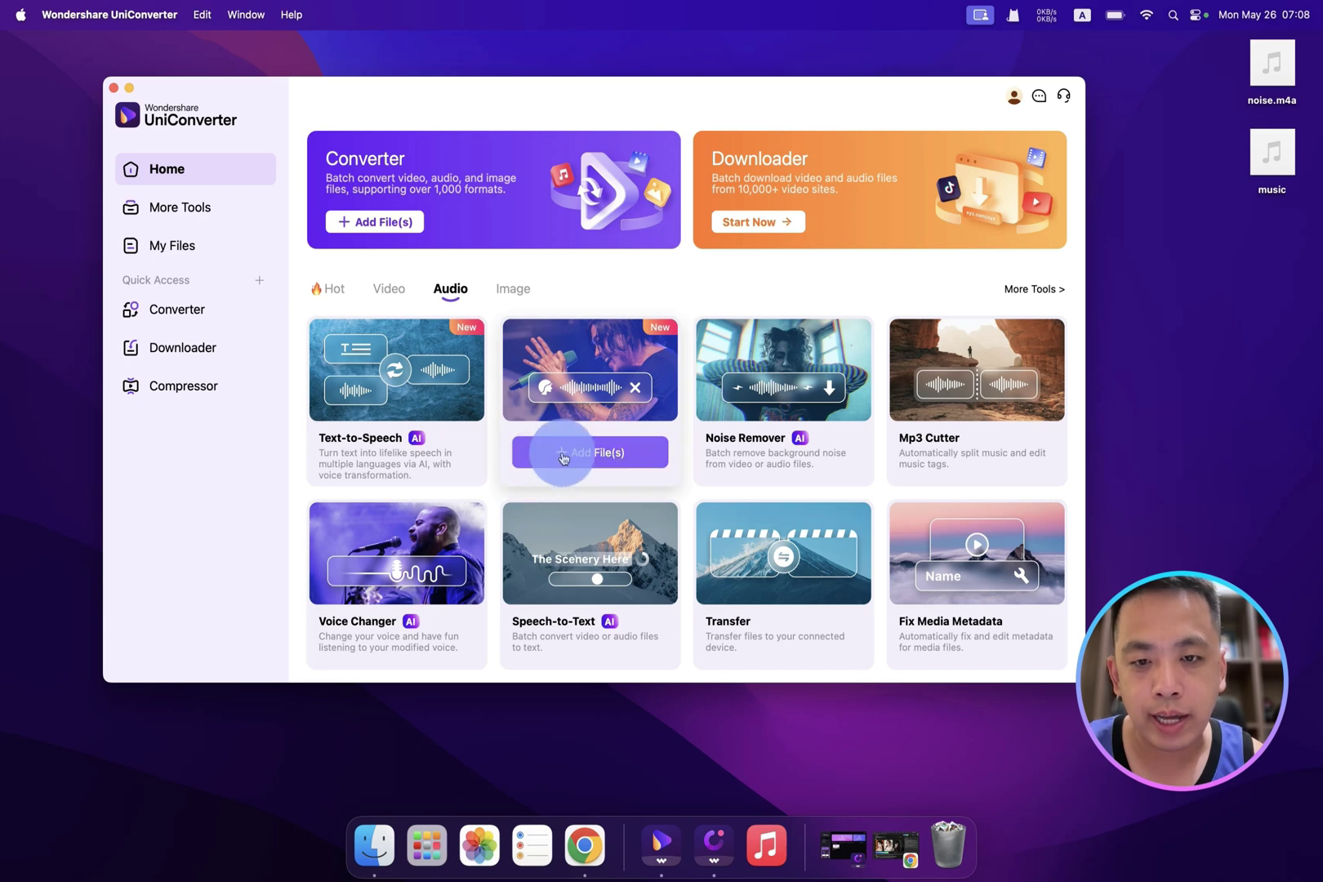
pyautogui.press('Escape')
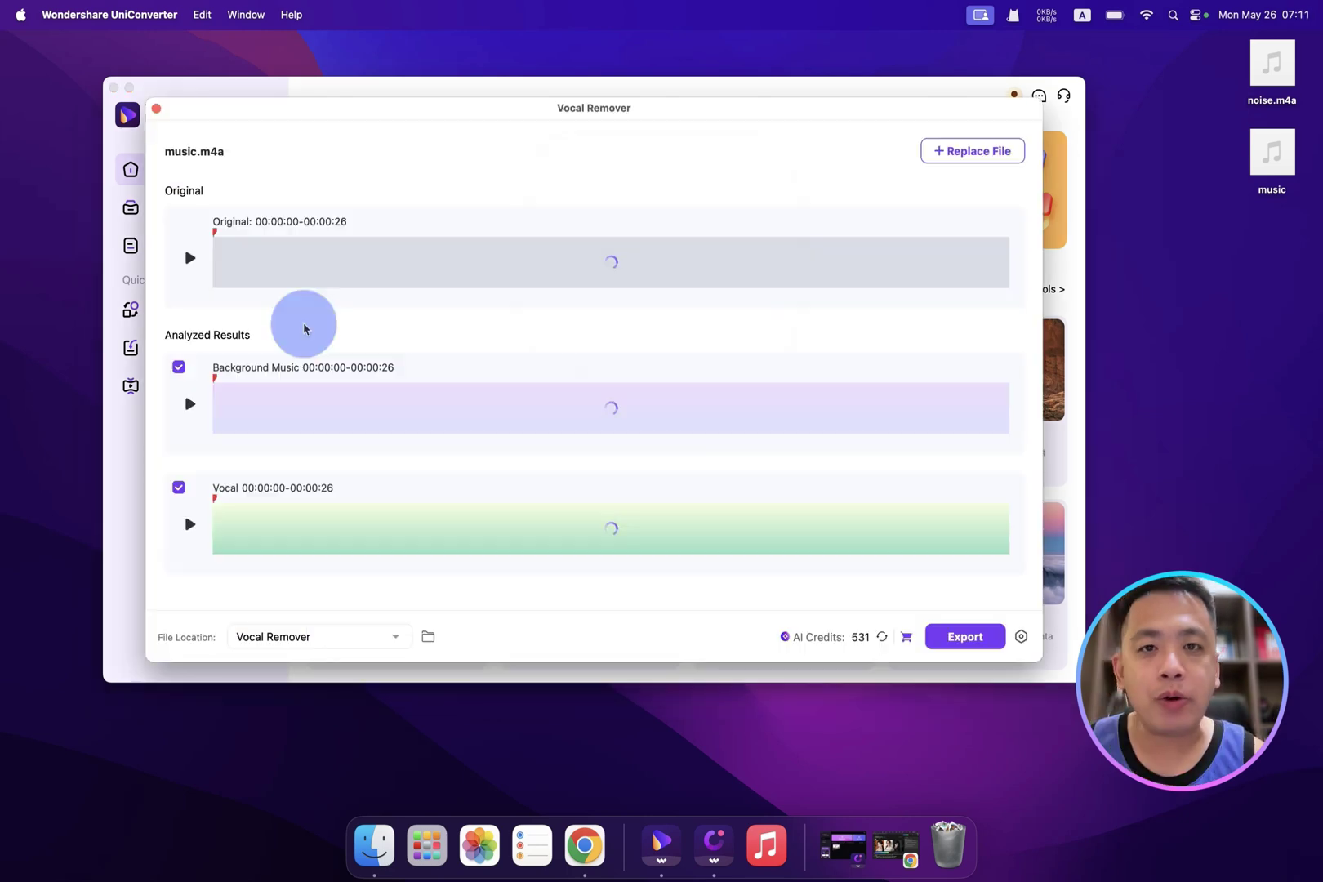
pyautogui.click(188, 260)
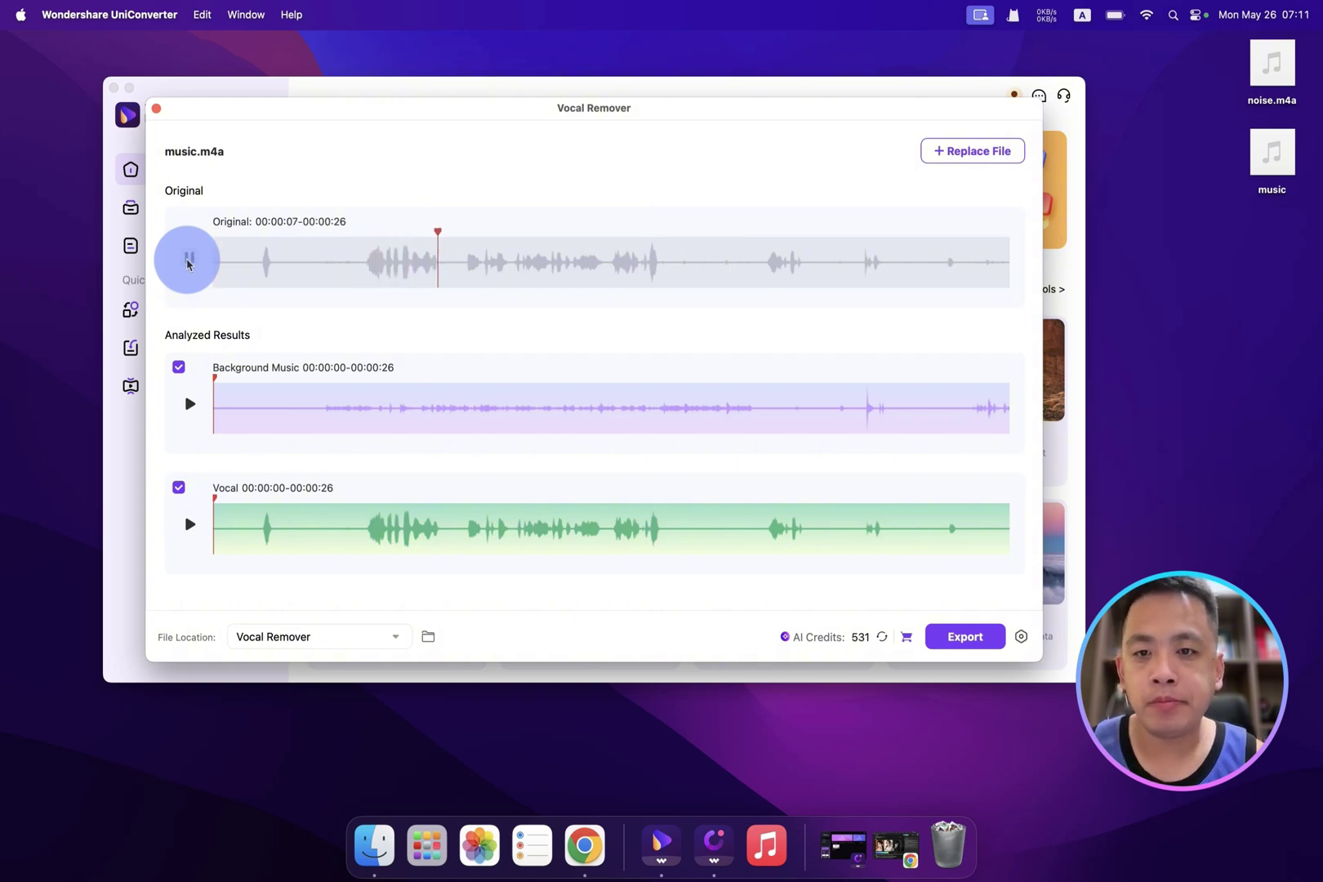
pyautogui.click(188, 260)
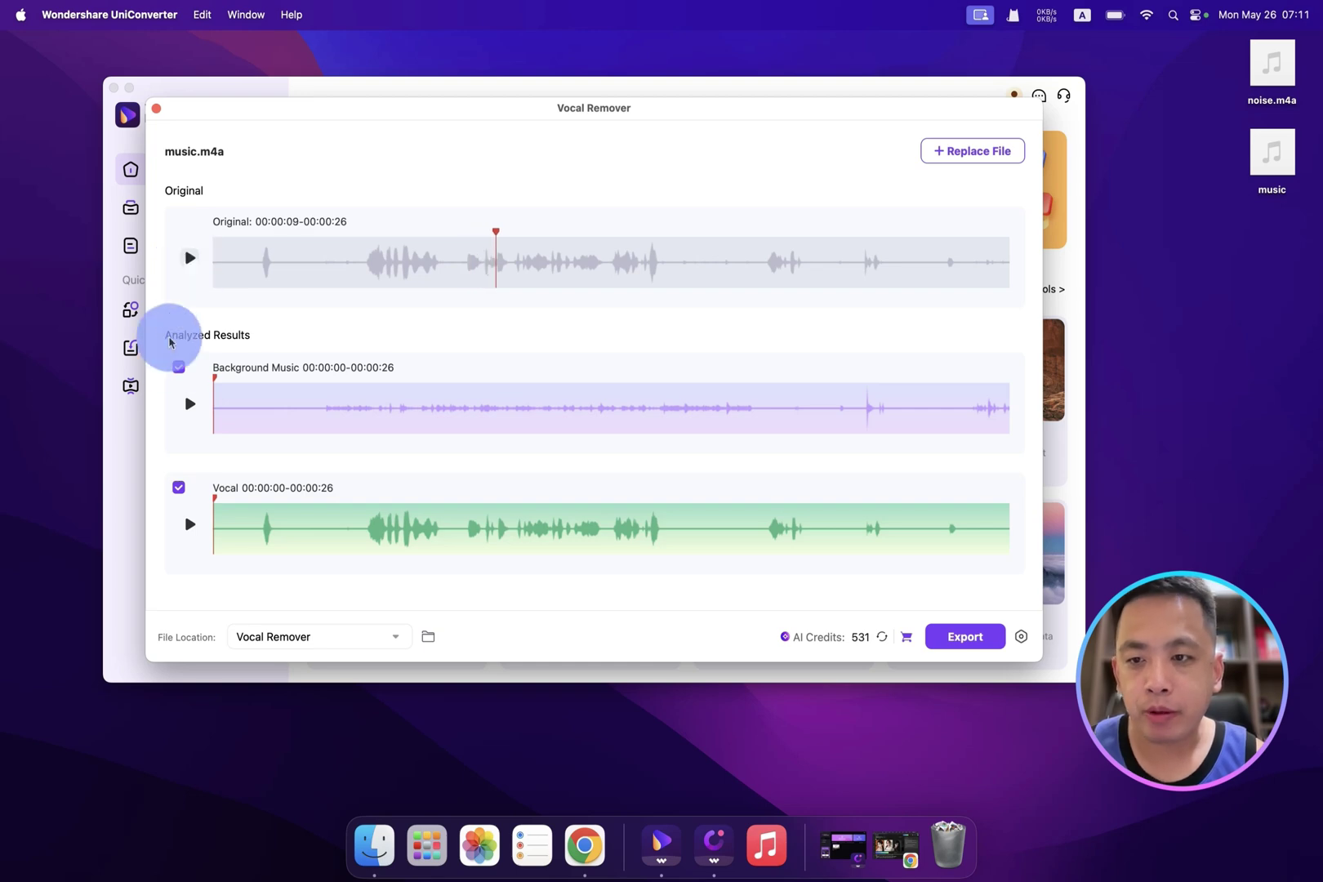
pyautogui.click(189, 523)
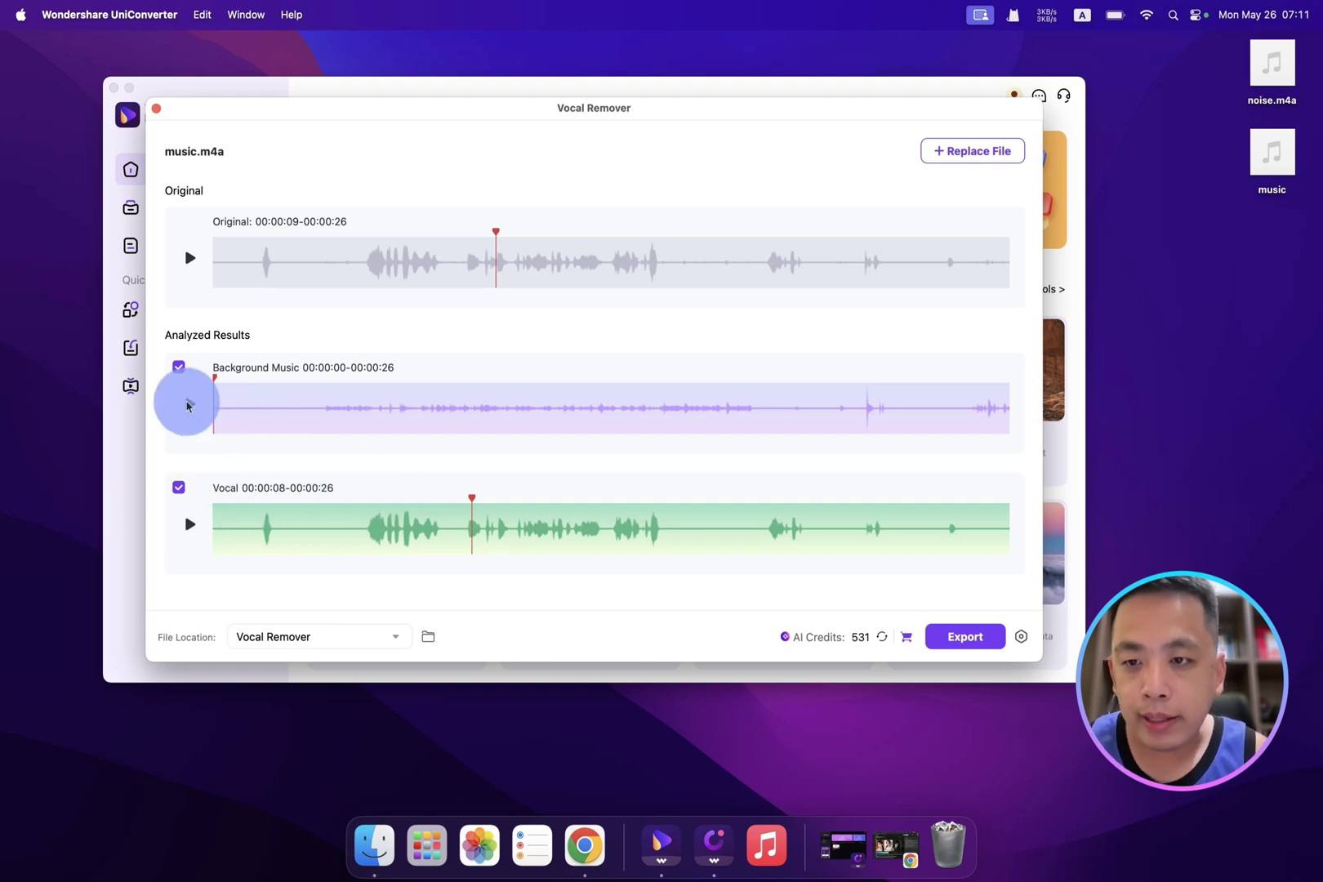
pyautogui.click(188, 407)
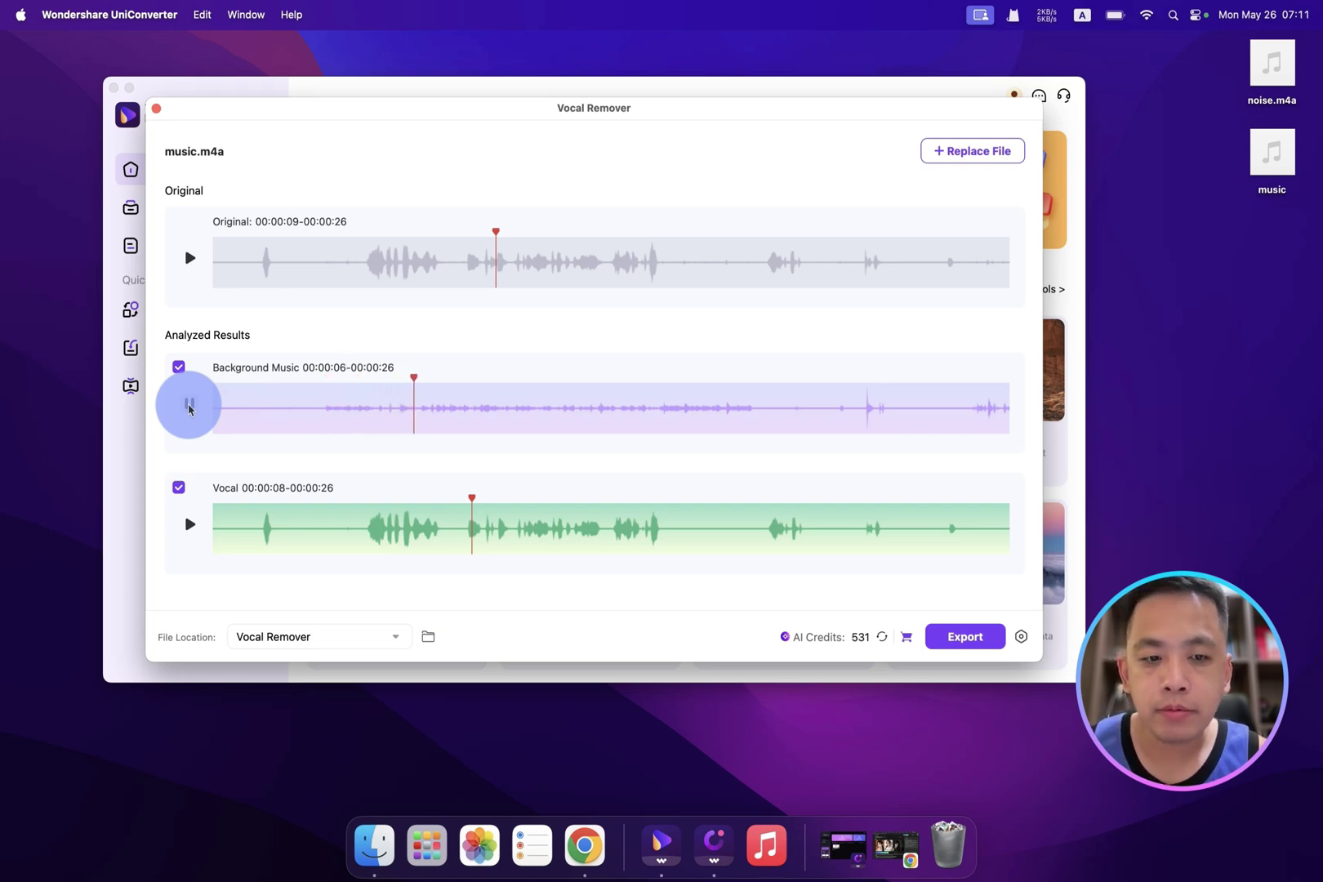
pyautogui.click(189, 407)
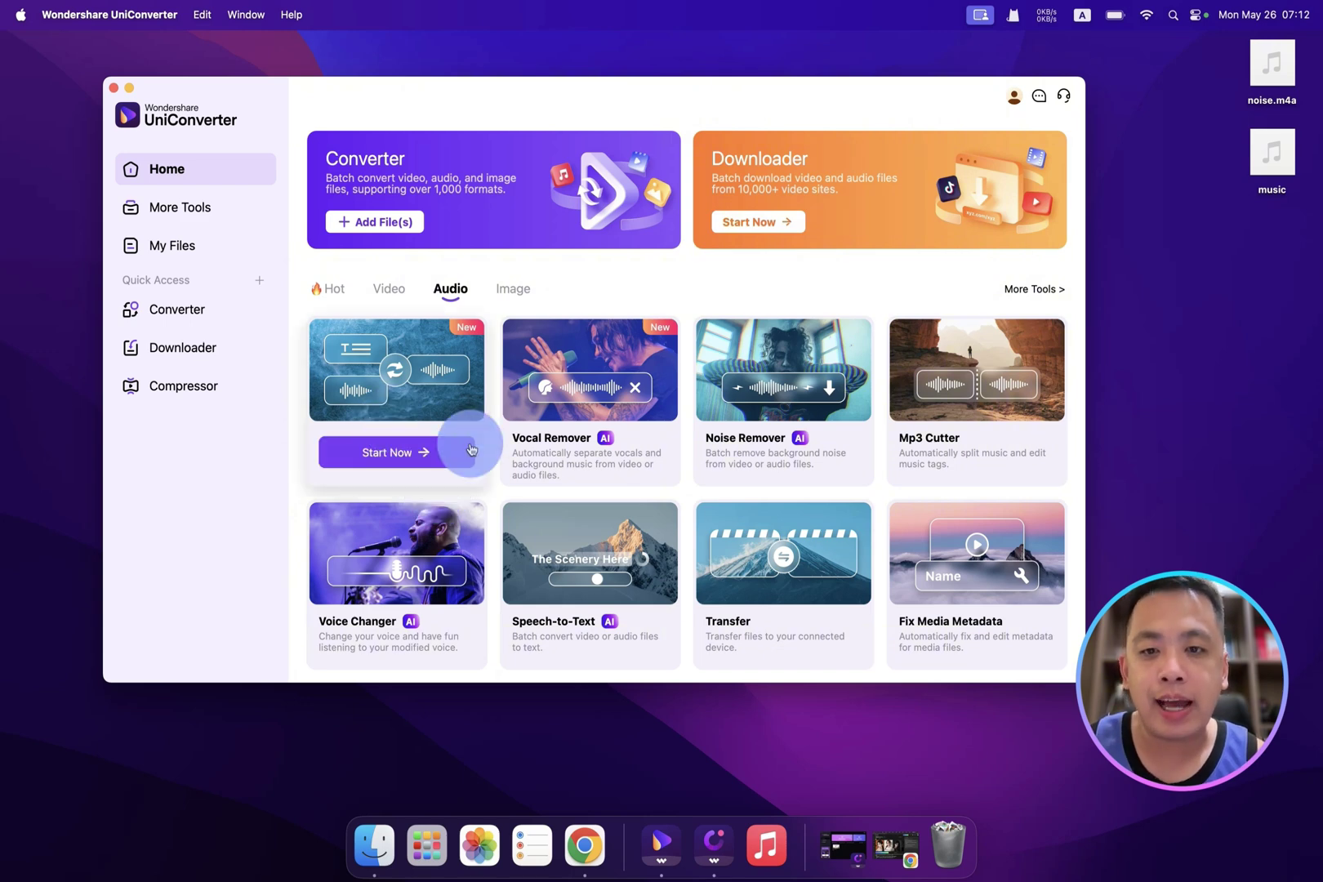
# Run Noise Remover on noise.m4a, listen to the result, then close the output folder.
pyautogui.moveTo(526, 462)
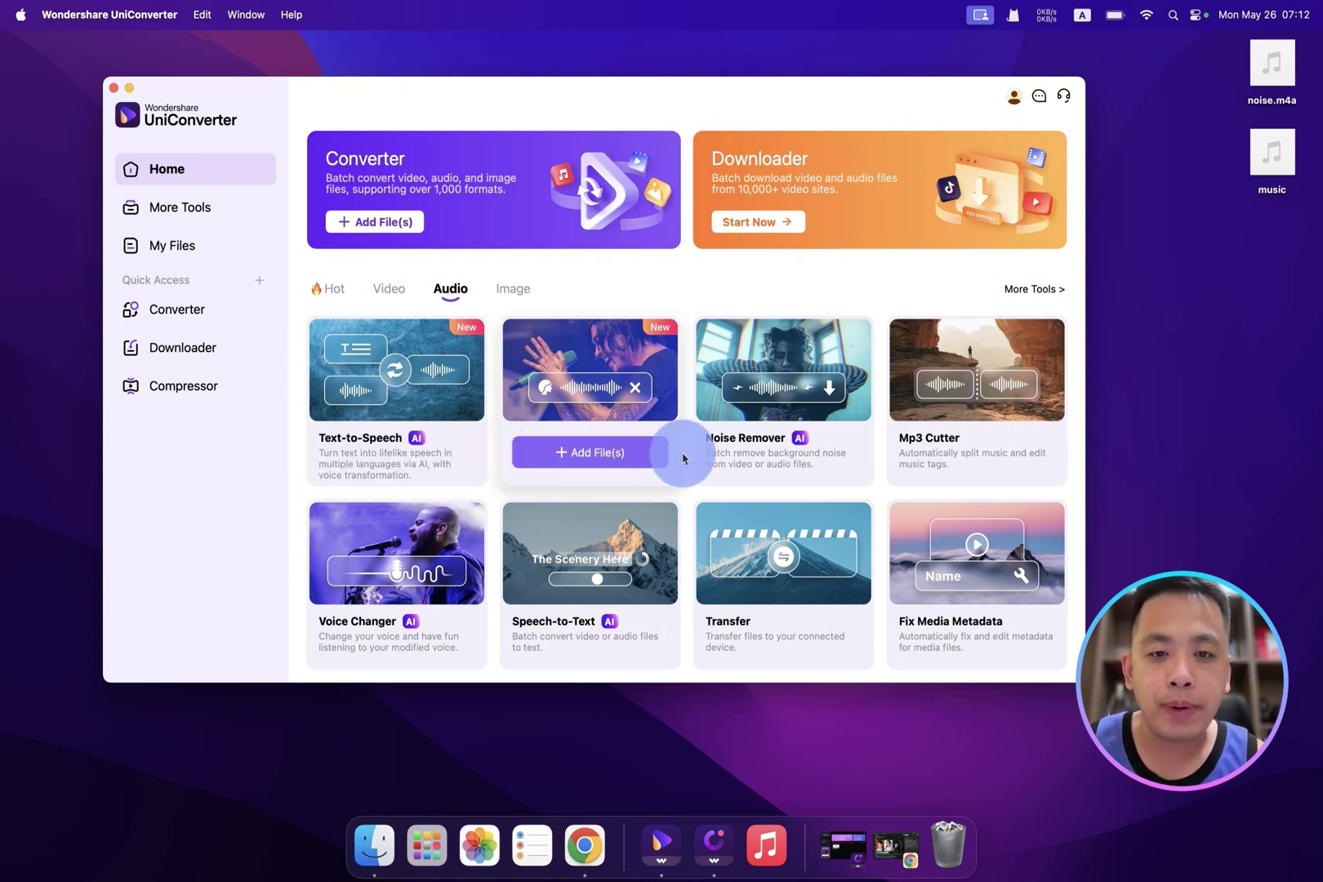
pyautogui.click(774, 454)
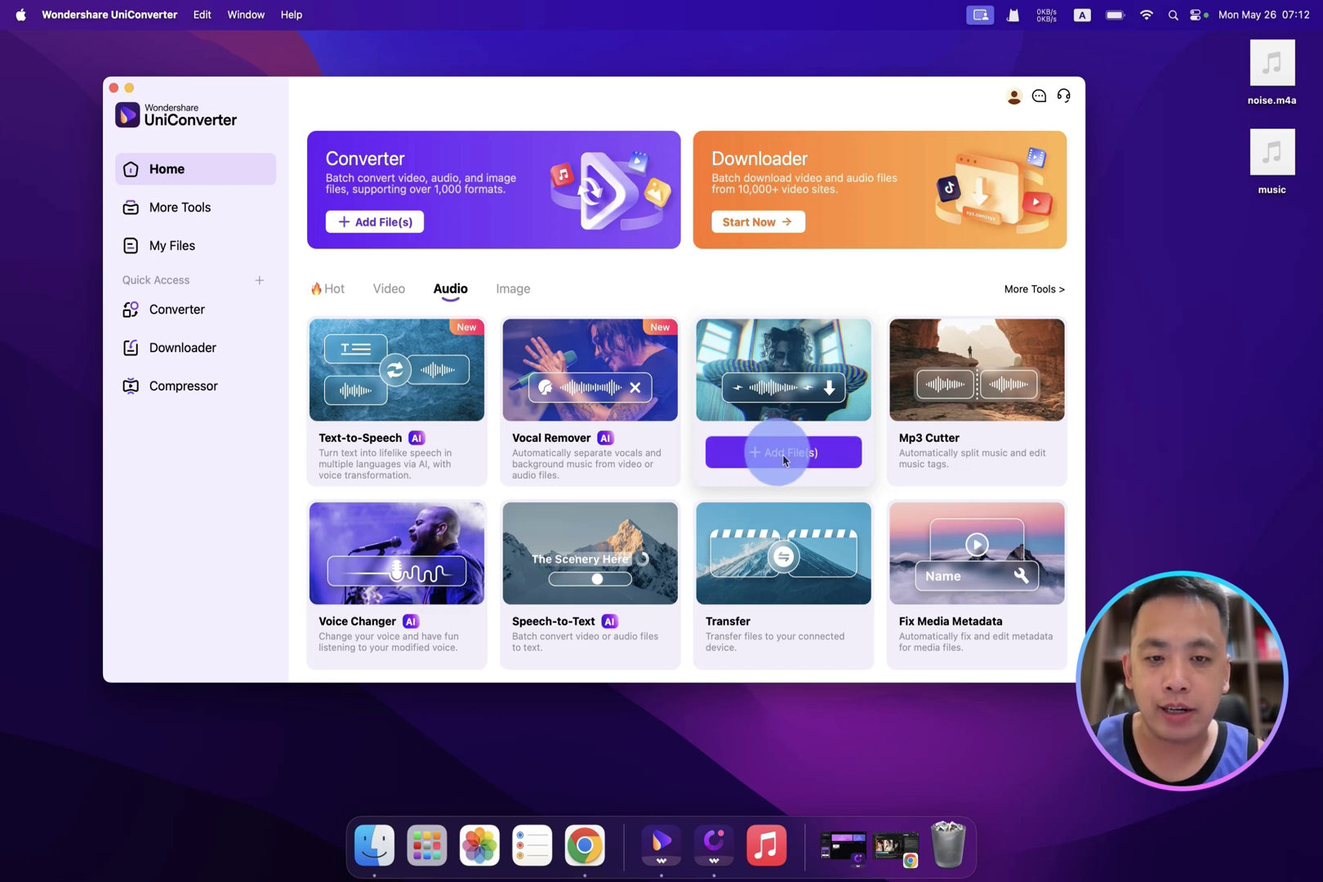
pyautogui.click(572, 254)
pyautogui.click(927, 471)
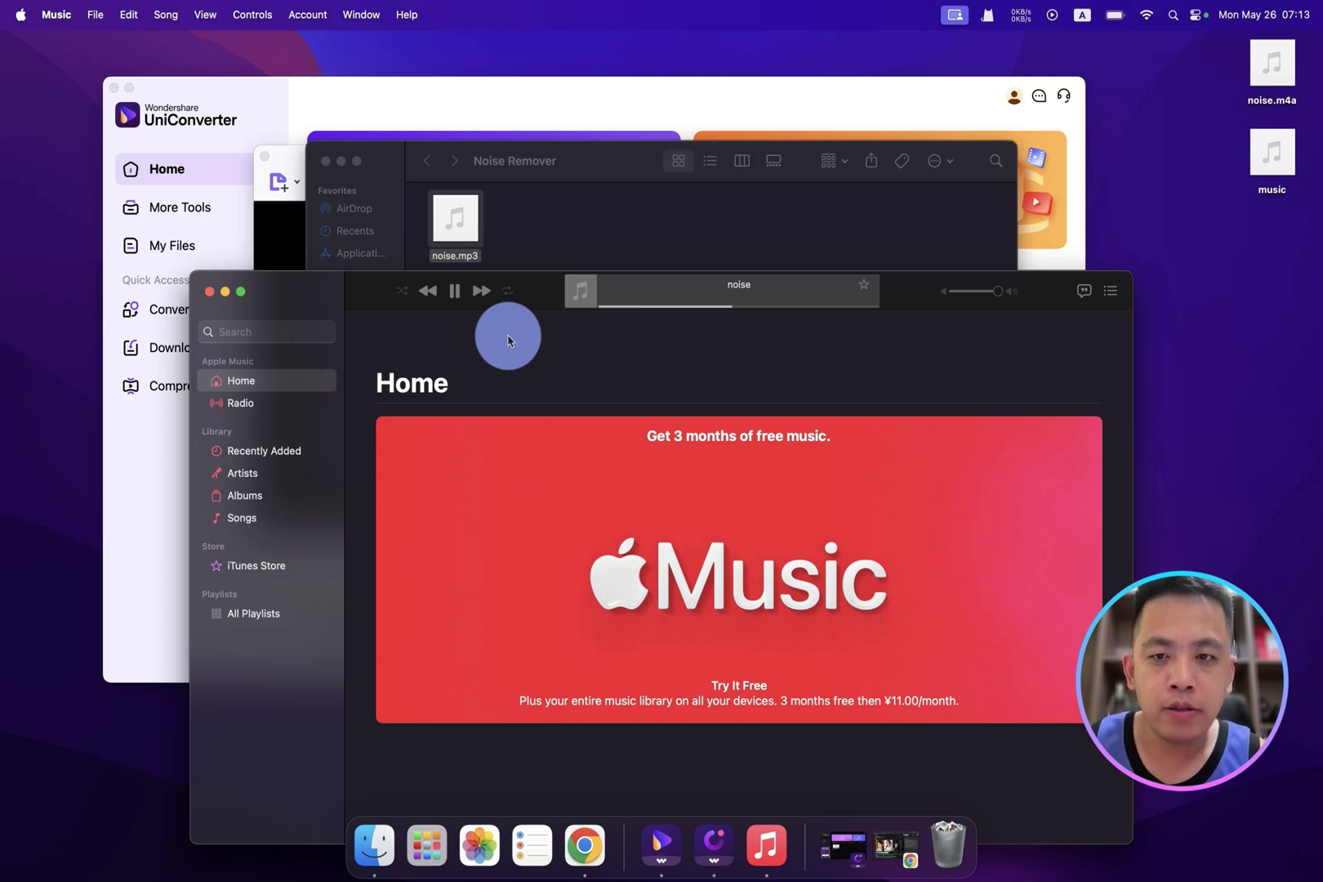
pyautogui.click(209, 292)
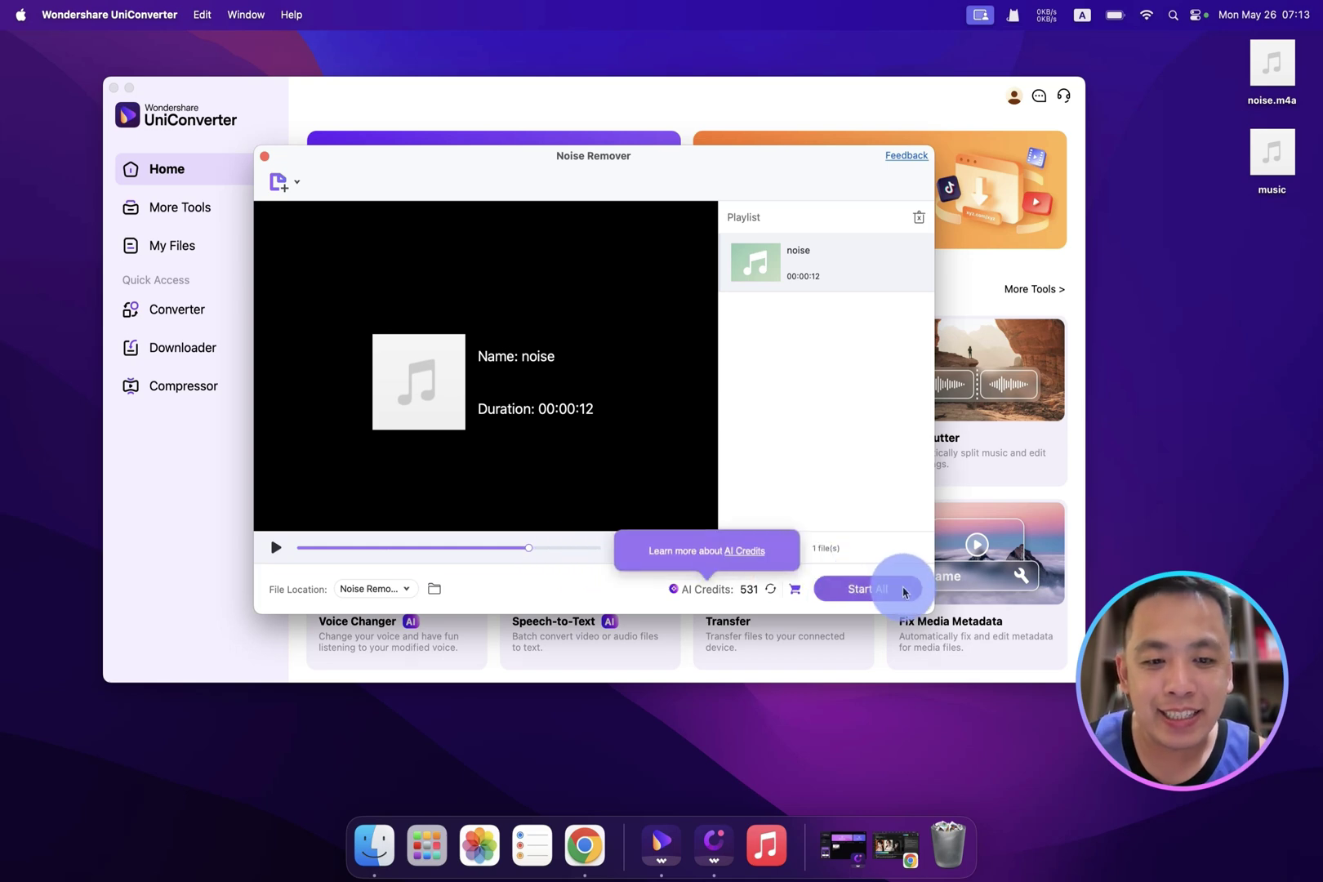
pyautogui.click(366, 549)
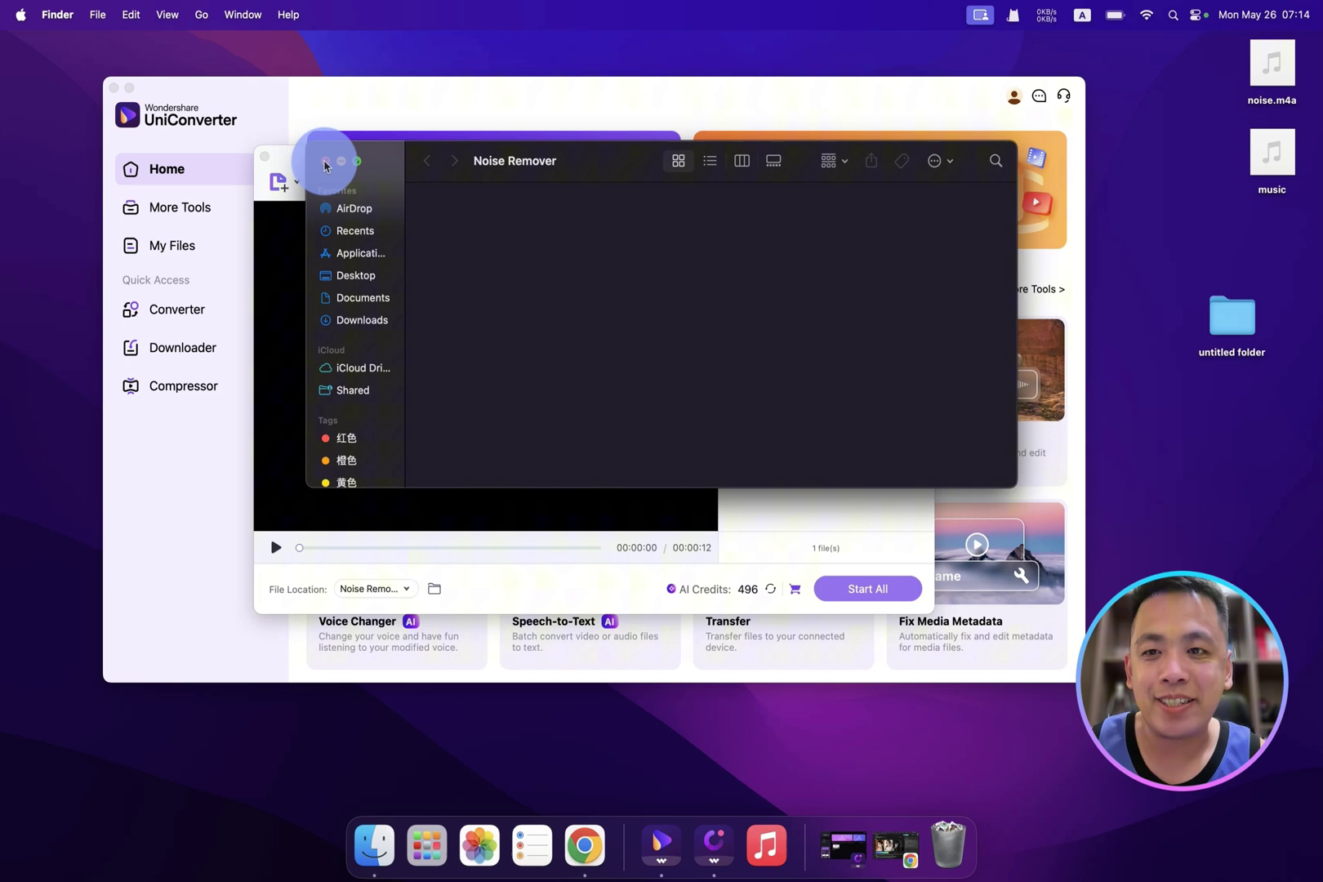
pyautogui.click(324, 162)
# Close Noise Remover and load the music file into Mp3 Cutter.
pyautogui.click(265, 157)
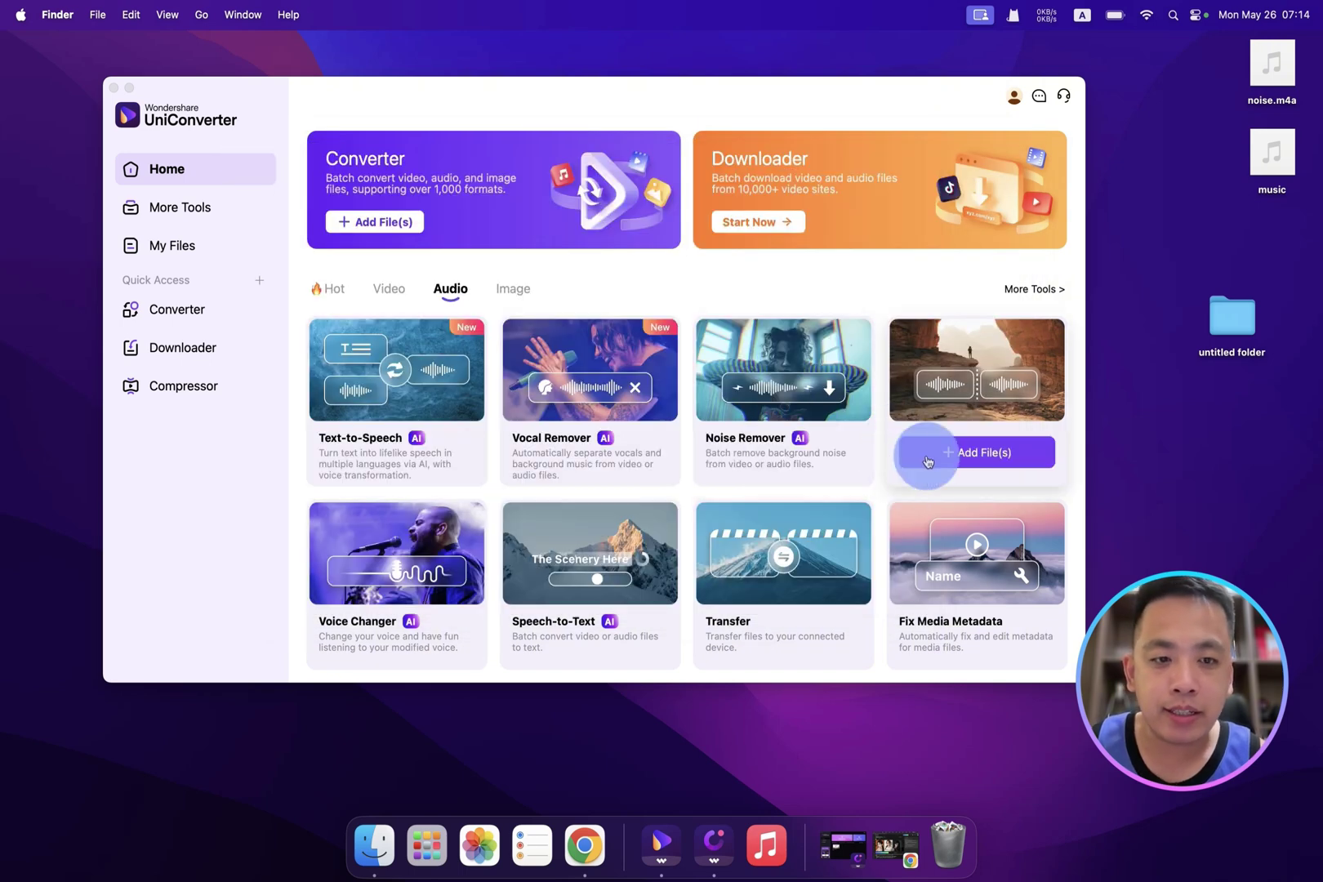
pyautogui.click(944, 456)
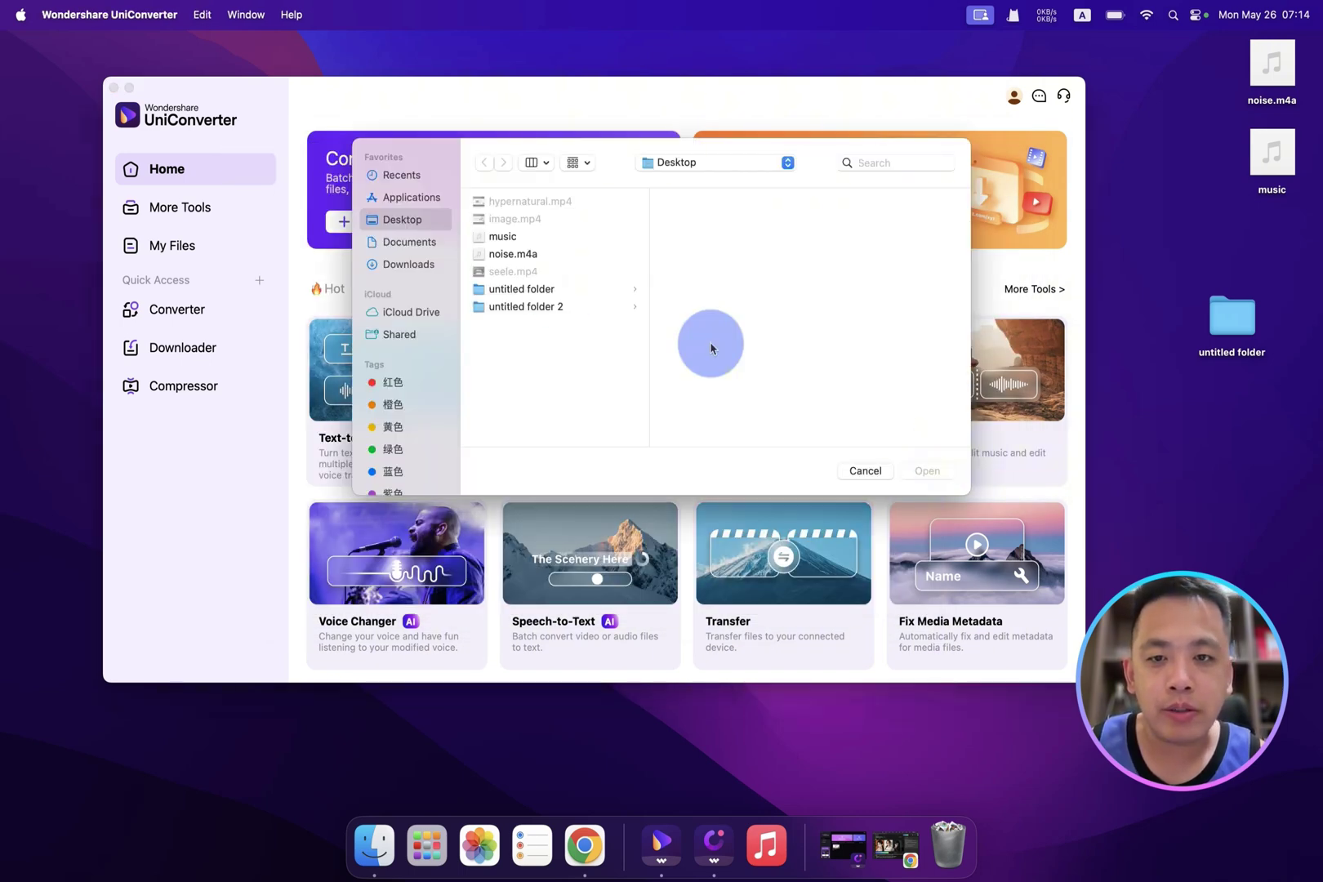
pyautogui.click(509, 239)
pyautogui.click(925, 471)
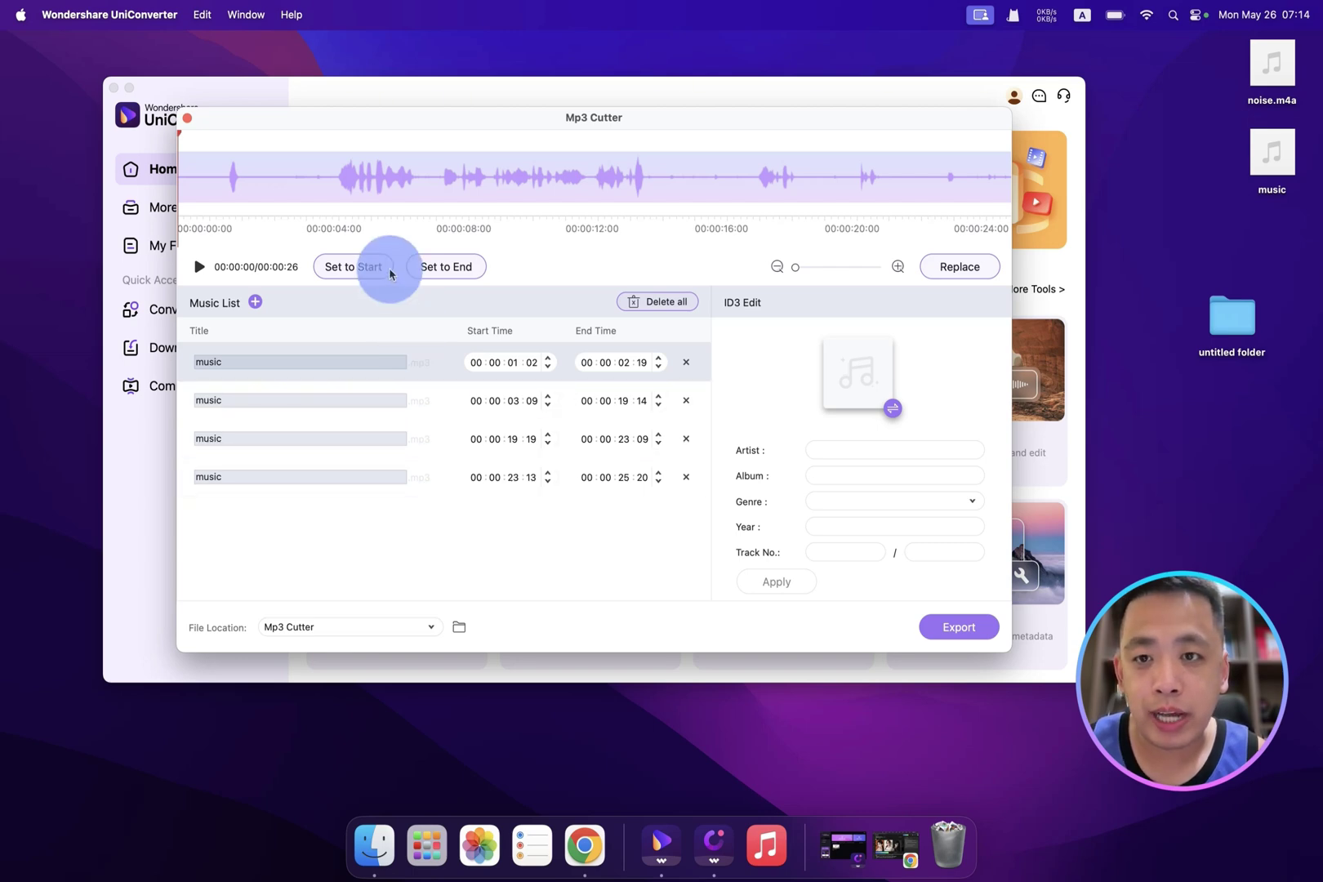
# Set the first clip to run from 00:00:01:02 to 00:00:09:02 using the playhead.
pyautogui.click(178, 141)
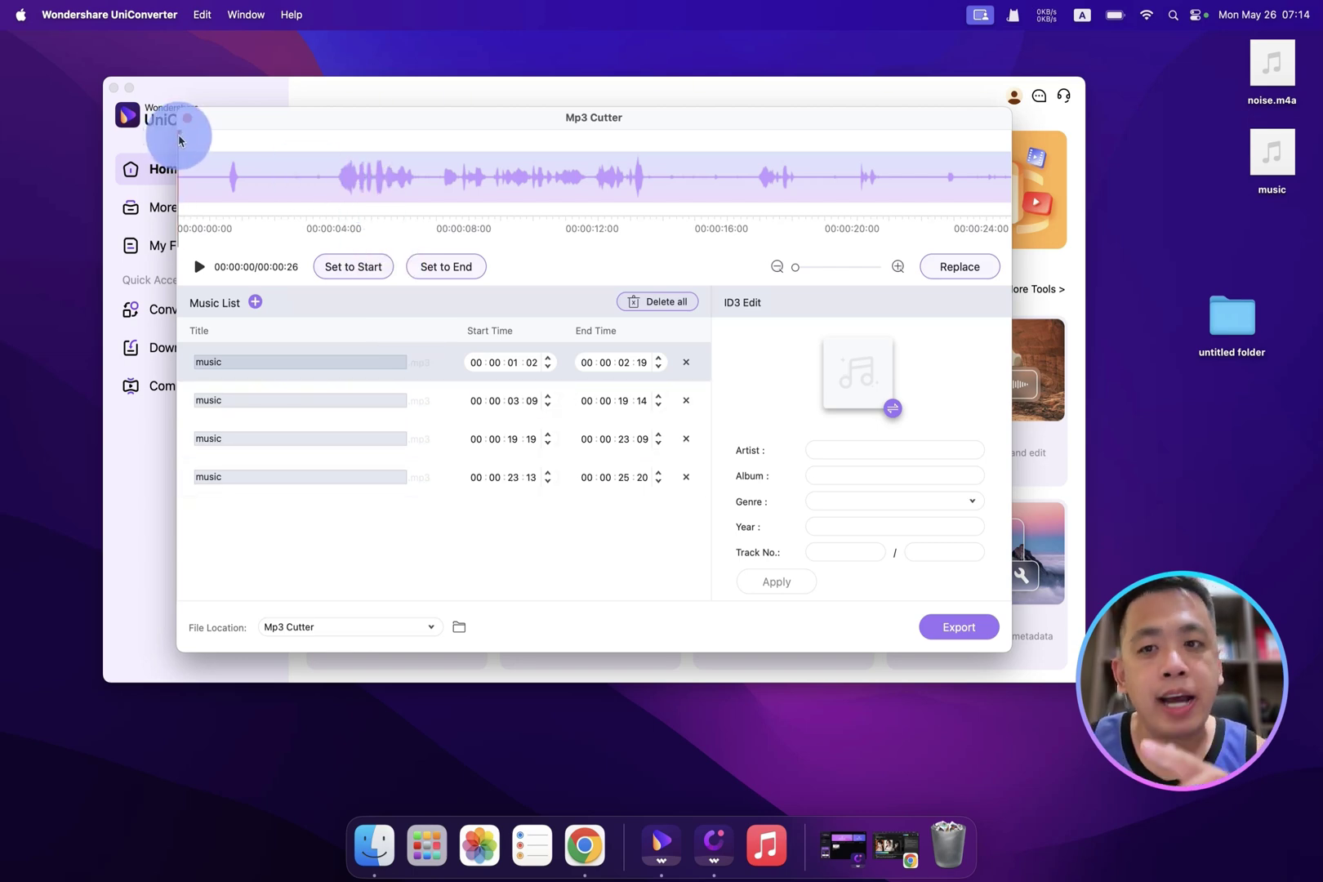
pyautogui.moveTo(180, 140); pyautogui.dragTo(334, 168)
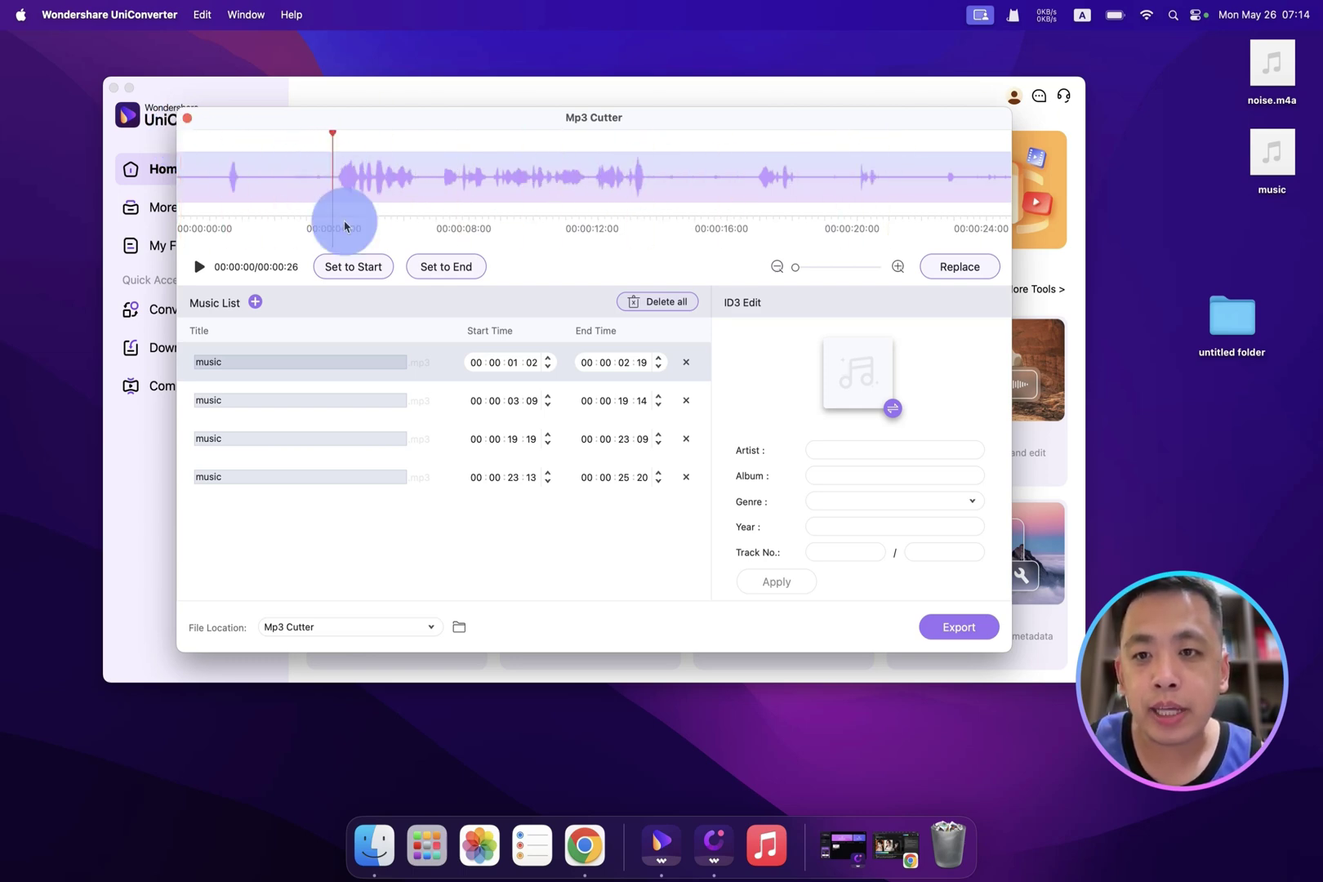
pyautogui.click(349, 275)
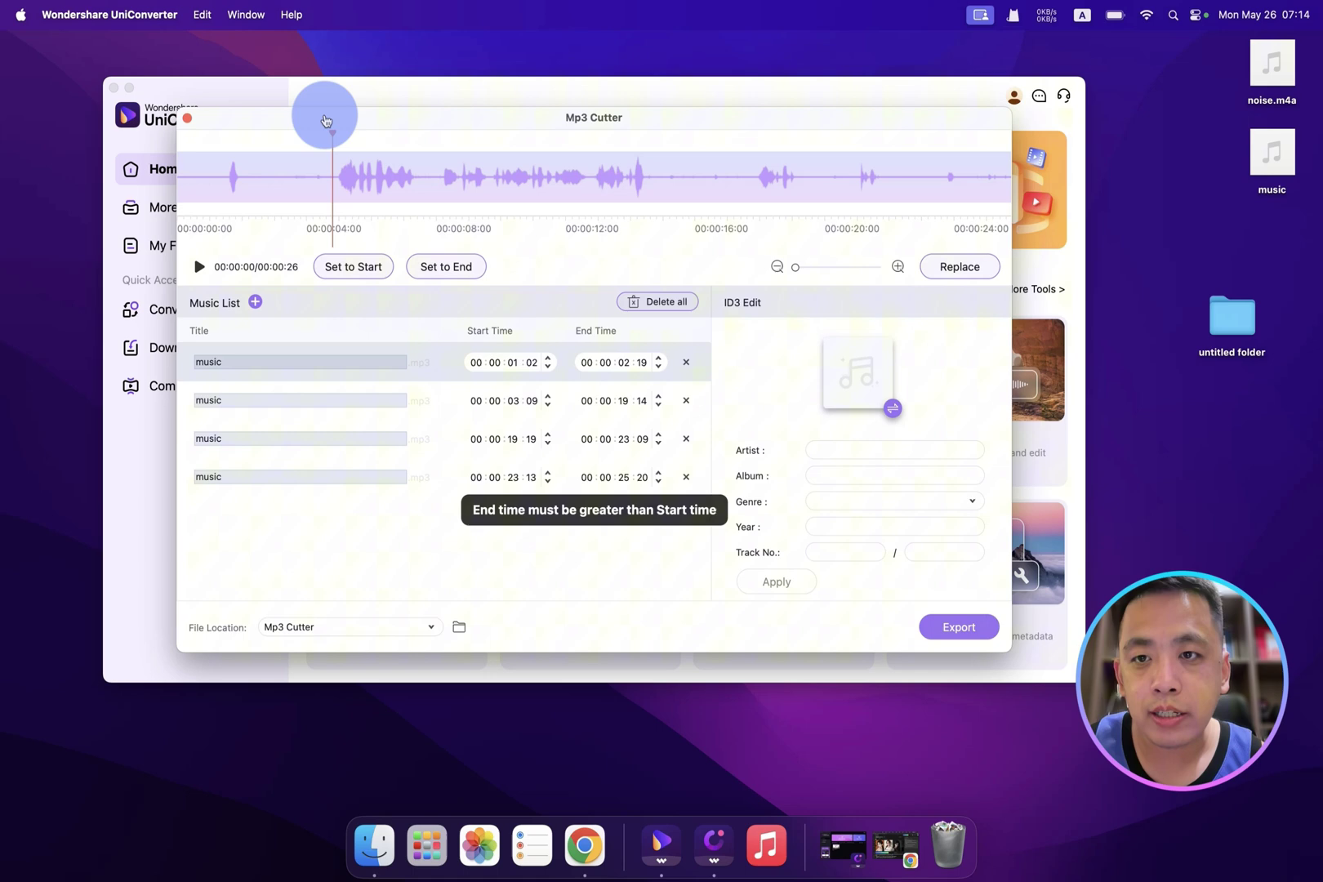
pyautogui.moveTo(325, 120); pyautogui.dragTo(471, 131)
pyautogui.click(445, 265)
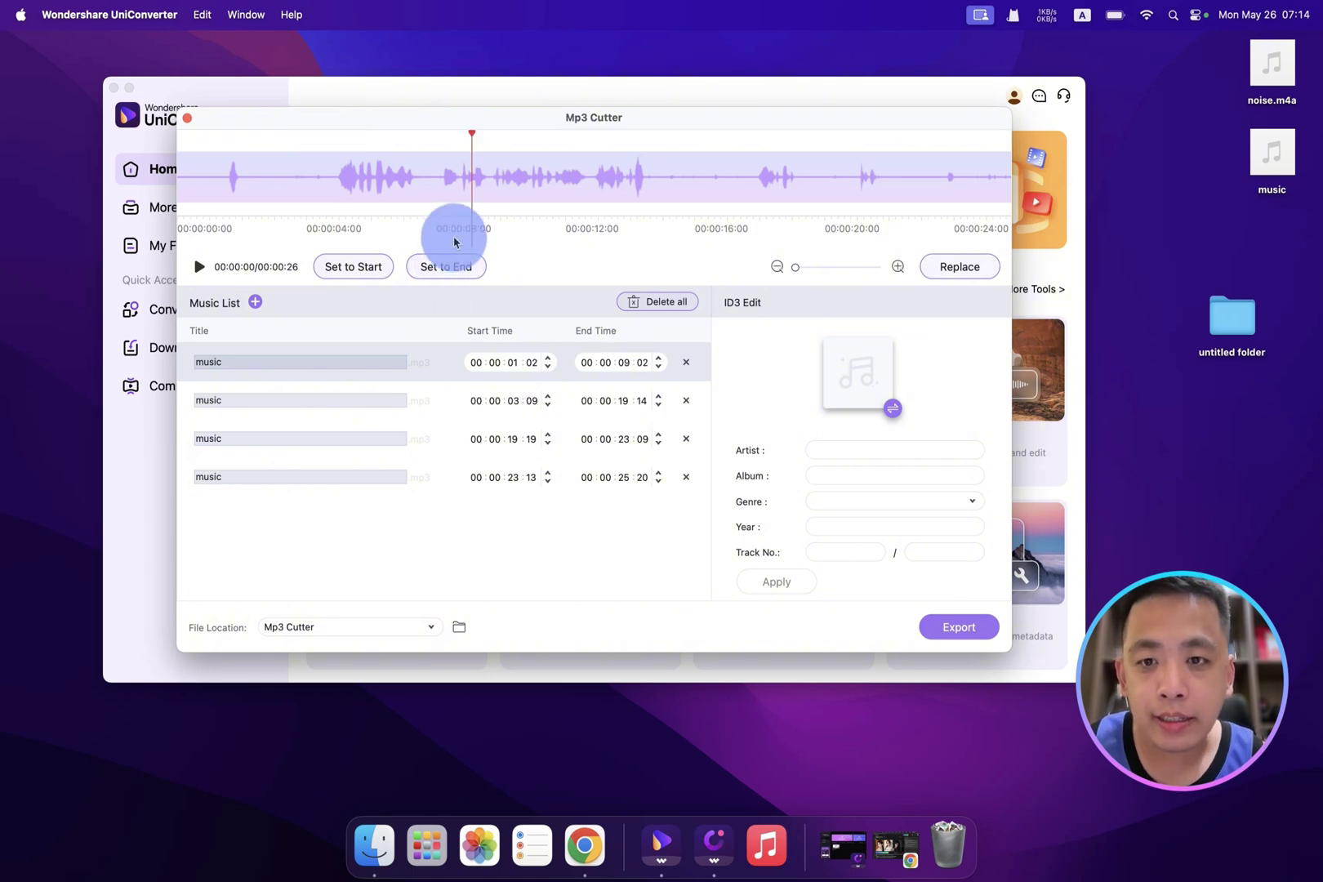
# Preview the second, third and fourth clips, export them, and close the cutter.
pyautogui.click(435, 400)
pyautogui.click(433, 428)
pyautogui.click(434, 466)
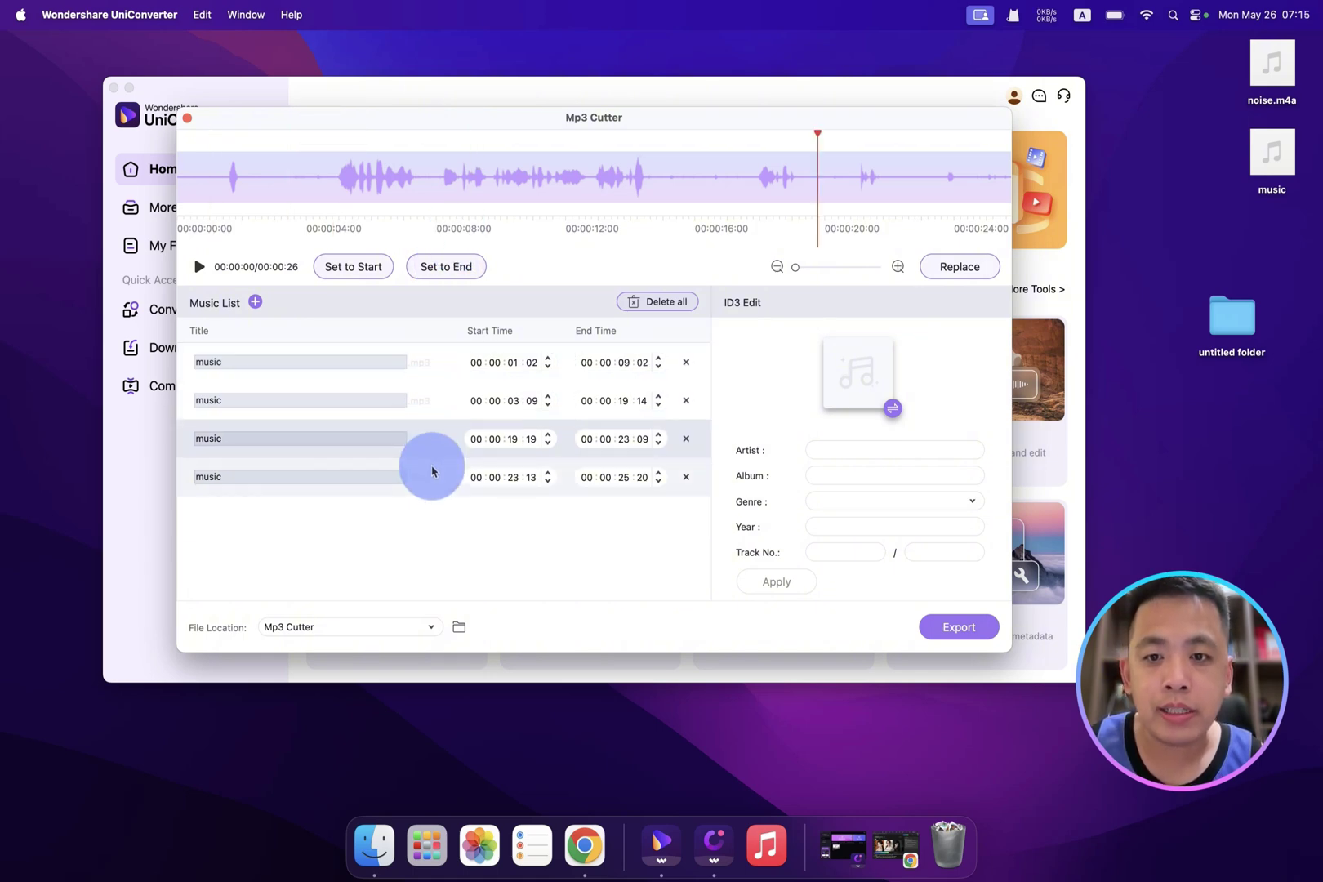
pyautogui.click(437, 375)
pyautogui.click(977, 625)
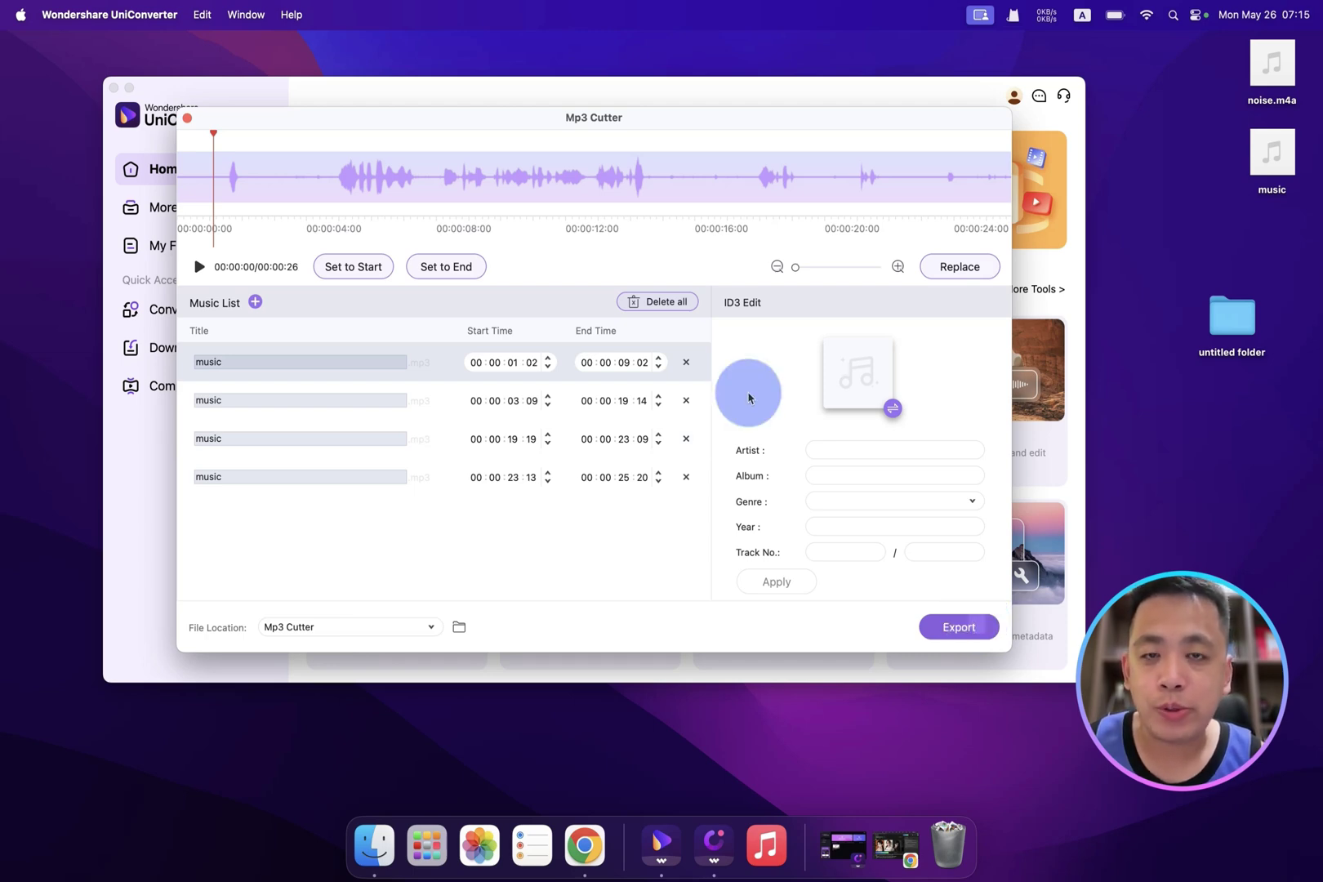
pyautogui.click(188, 123)
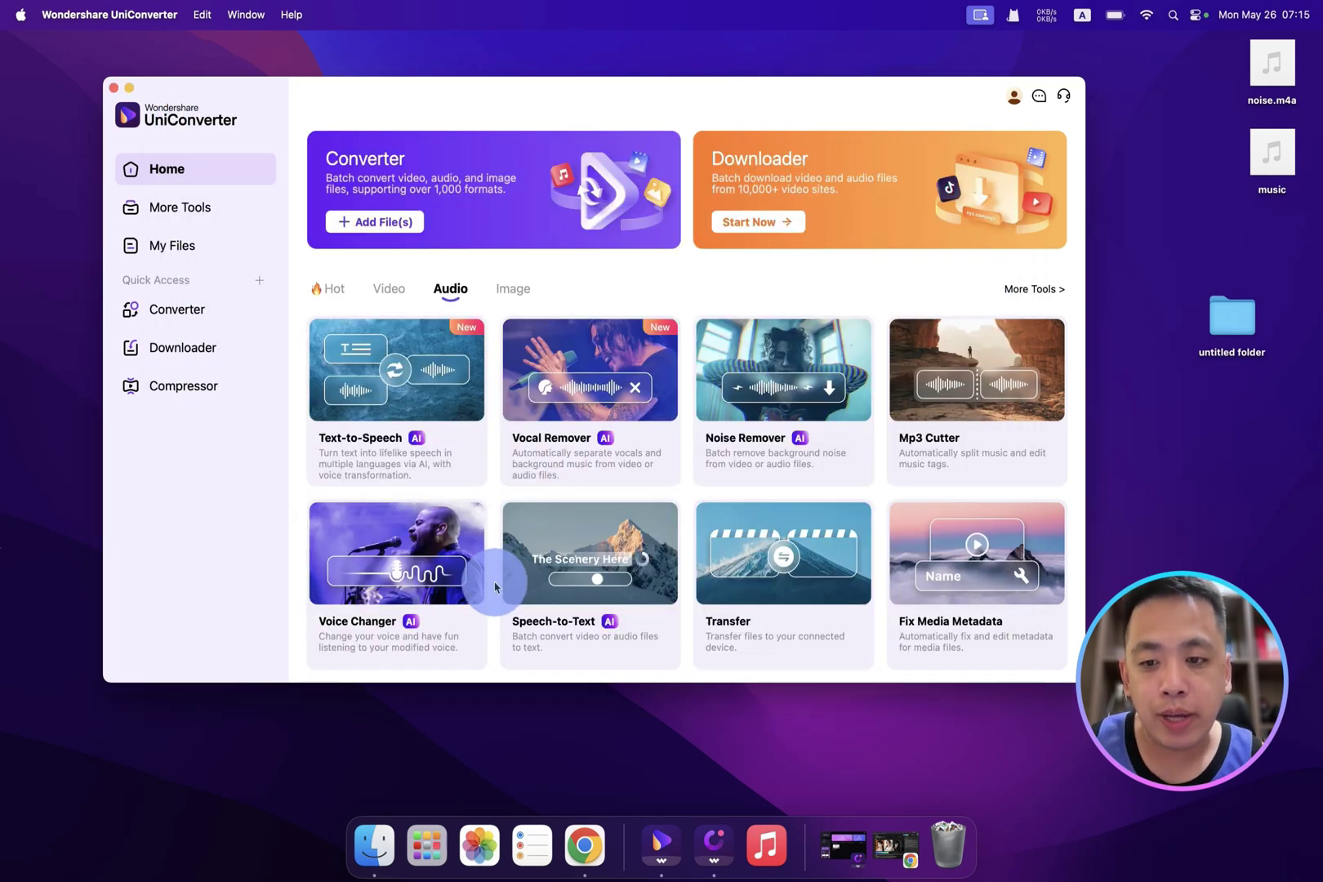
# Open and cancel the Voice Changer file dialog.
pyautogui.click(417, 637)
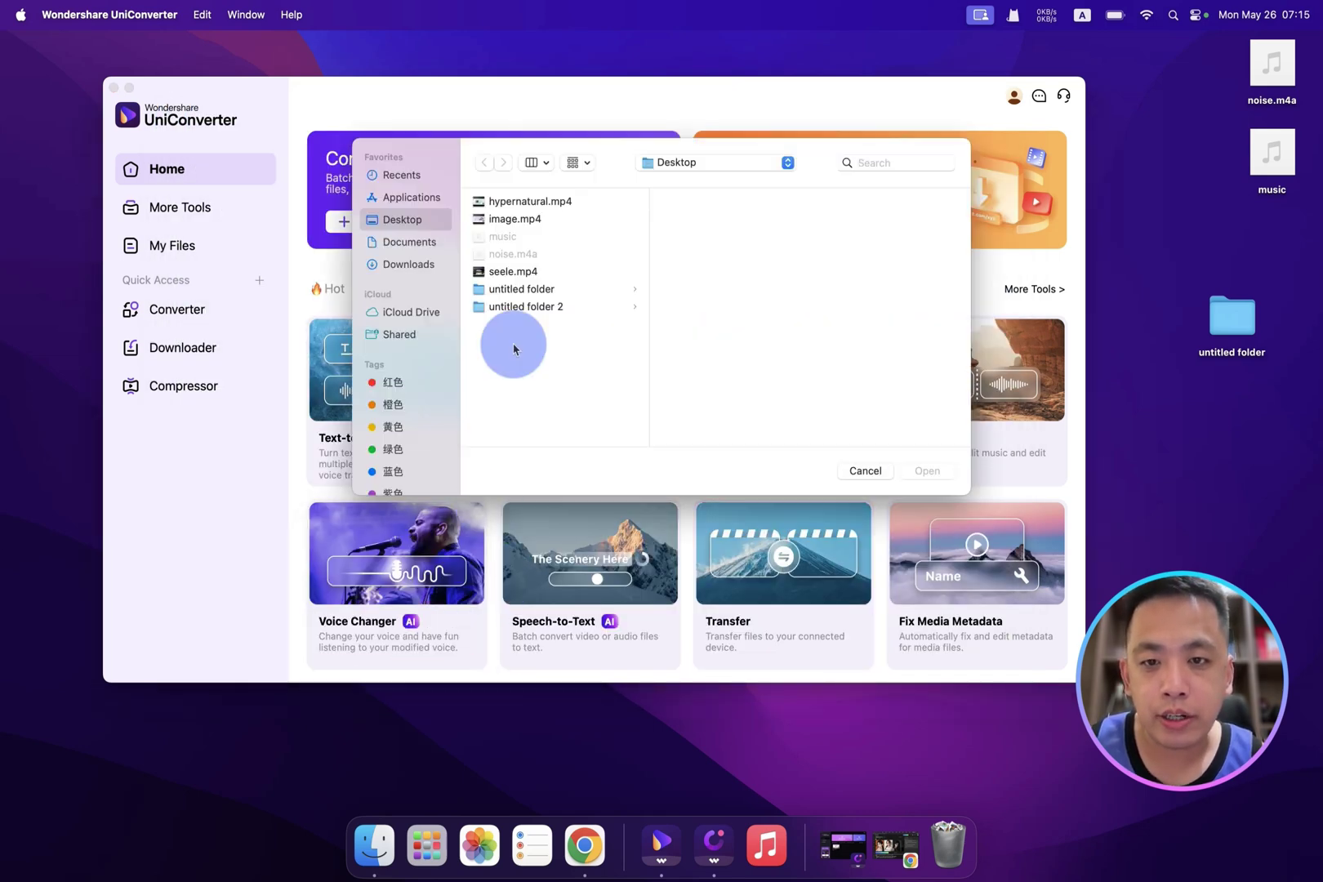
pyautogui.press('Escape')
pyautogui.moveTo(432, 666)
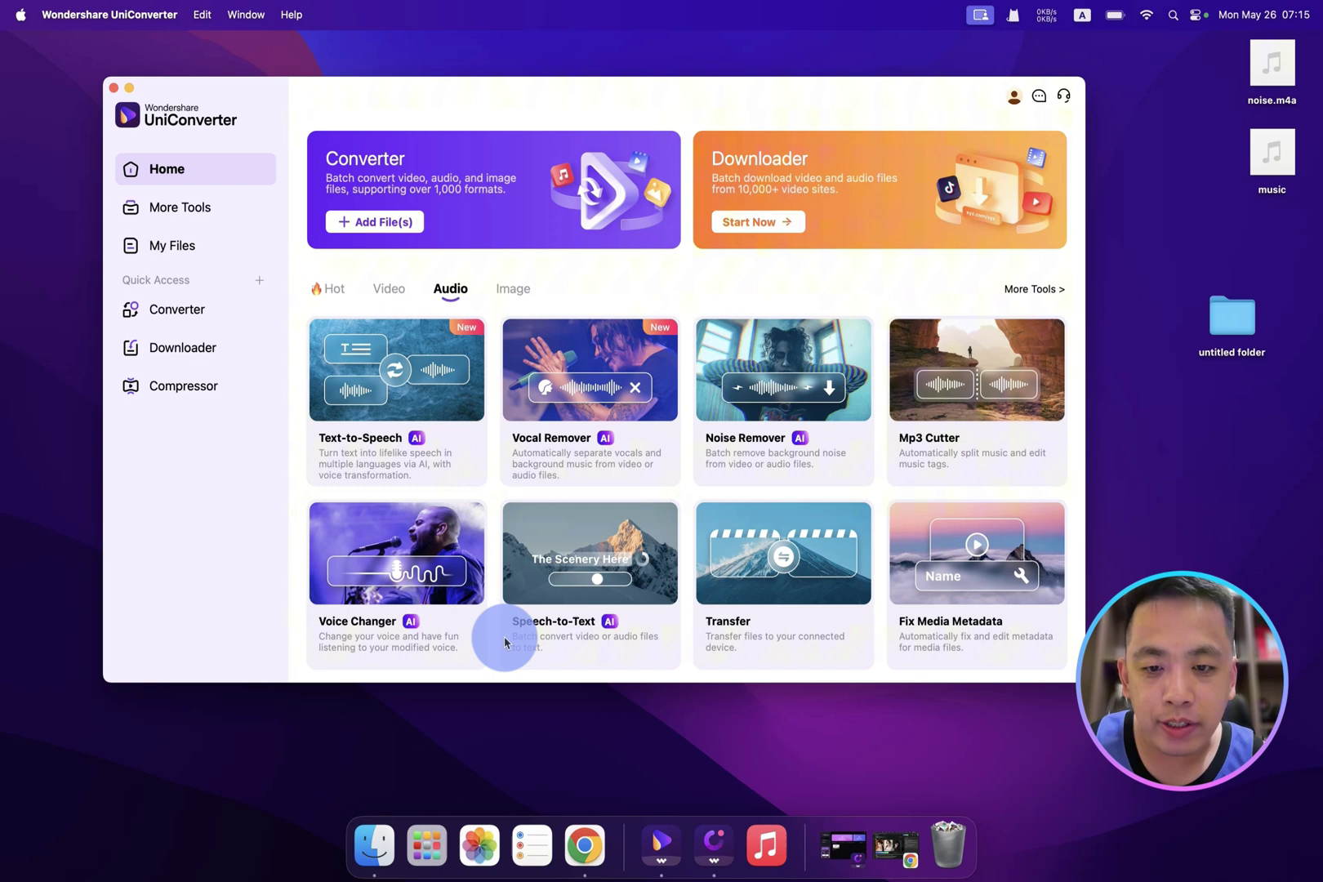
# Transcribe the music file with Speech-to-Text and select music.en-US.txt in the output folder.
pyautogui.click(546, 639)
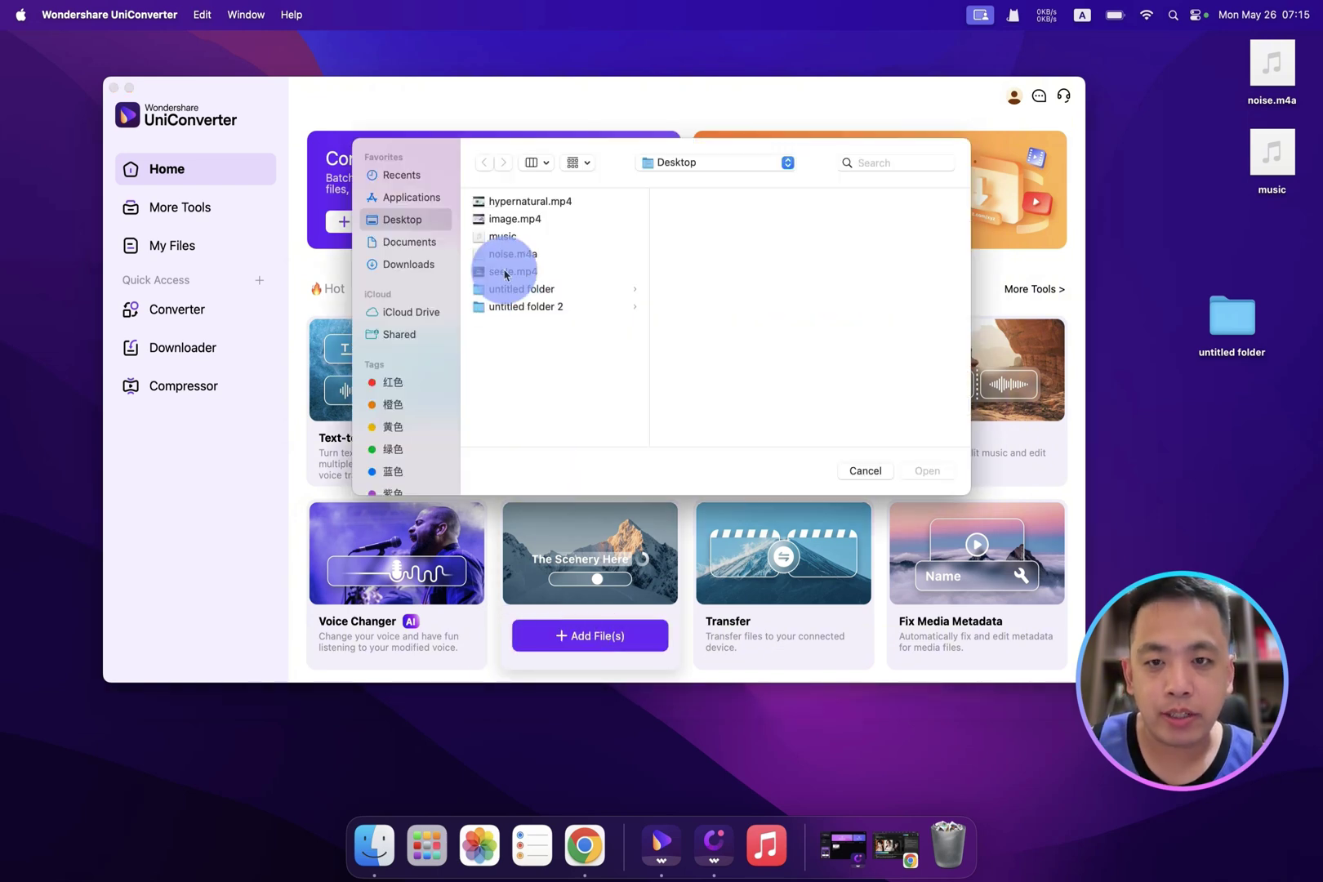
pyautogui.click(503, 236)
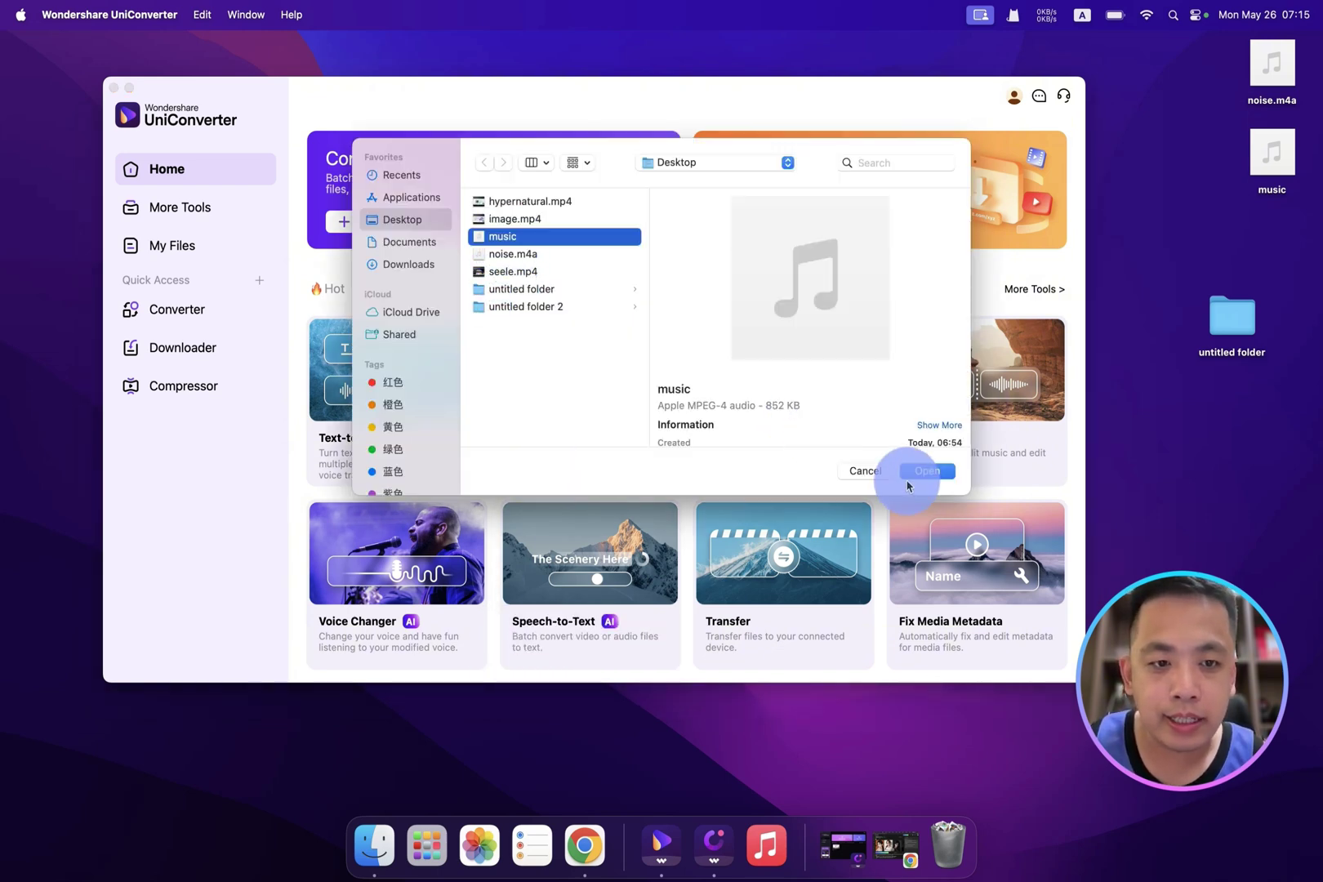
pyautogui.click(908, 485)
pyautogui.click(469, 237)
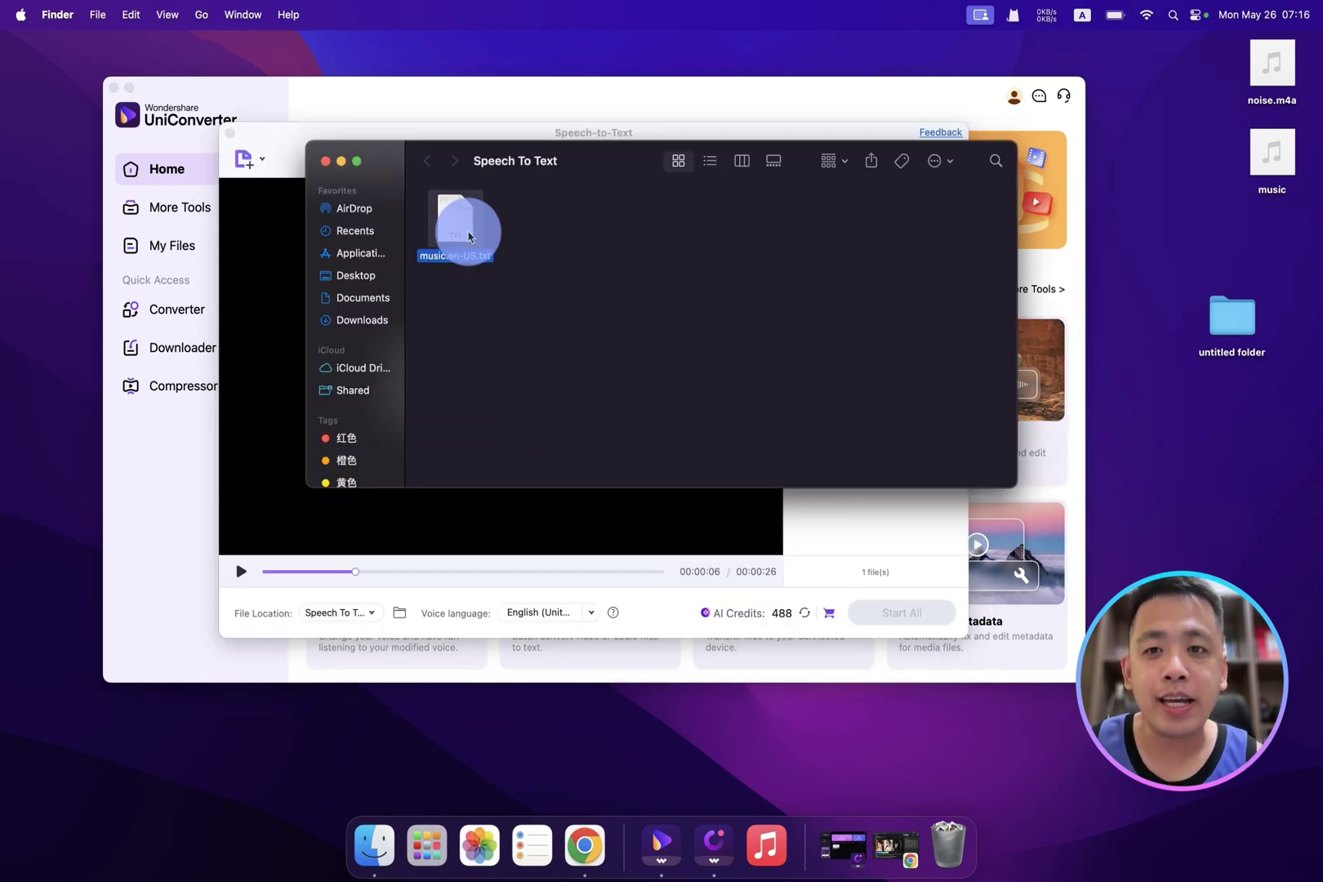
# Open music.en-US.txt in TextEdit and select the 00:00:10,400 timestamp and first subtitle line.
pyautogui.doubleClick(469, 236)
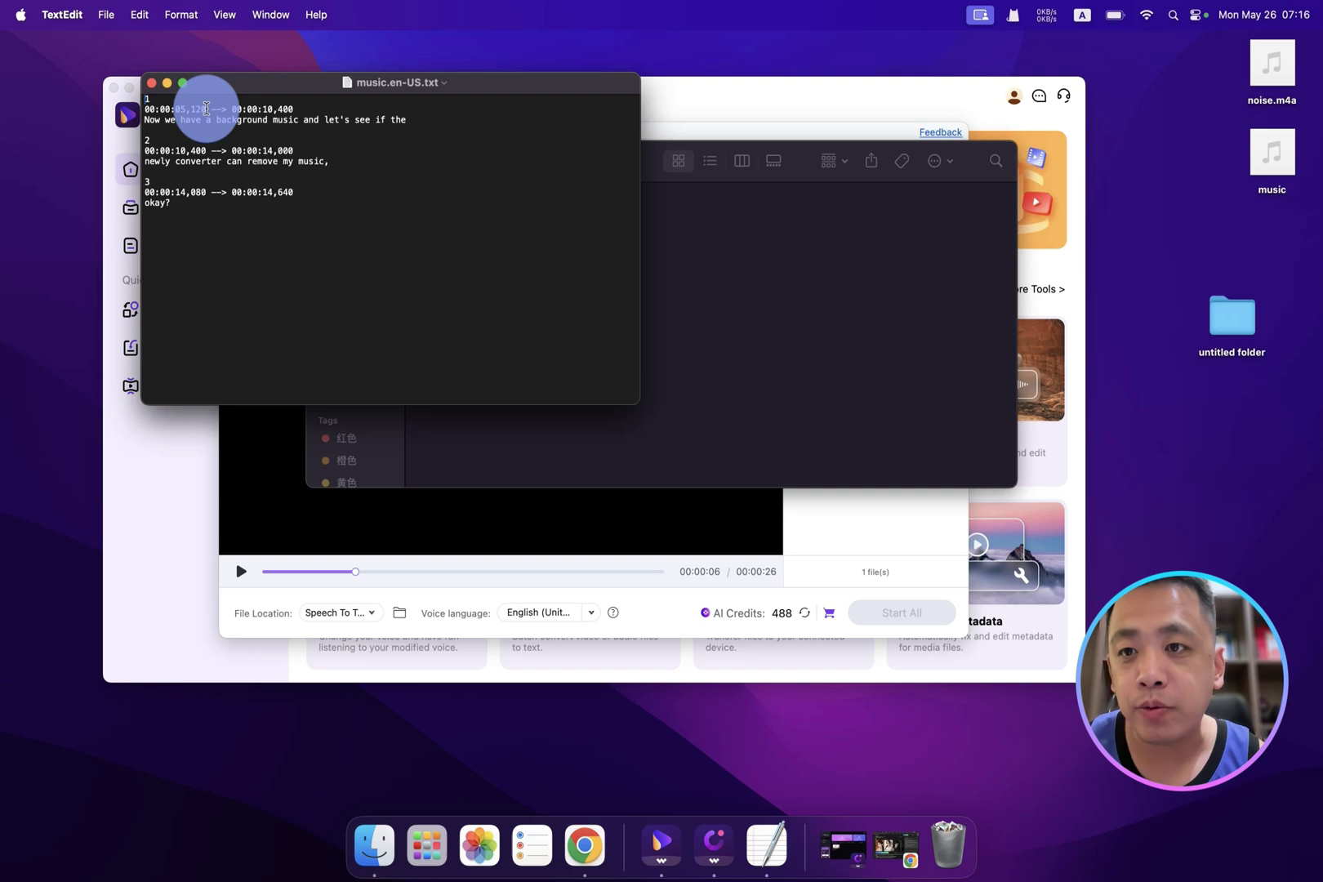
pyautogui.doubleClick(262, 108)
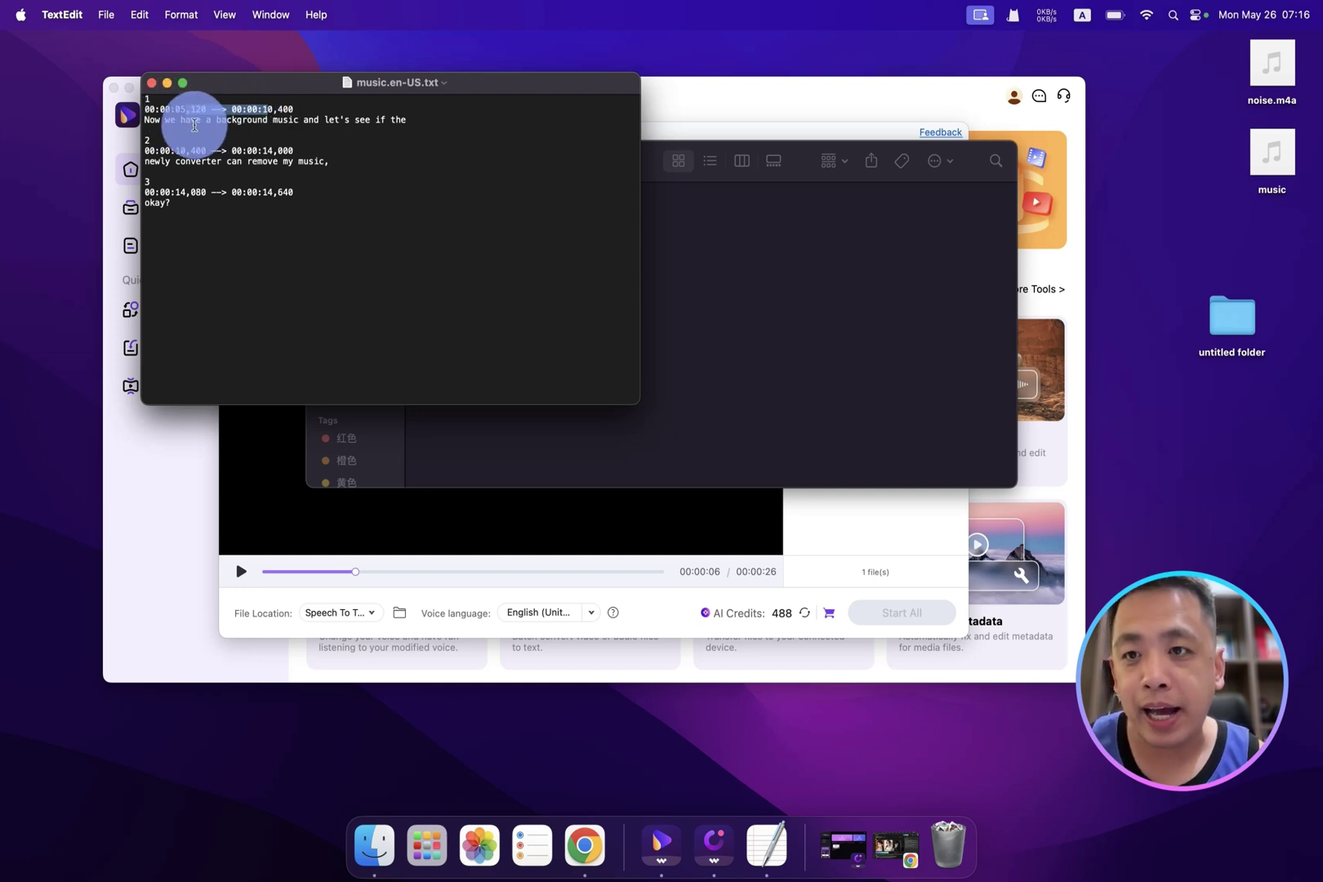
pyautogui.moveTo(296, 109); pyautogui.dragTo(429, 125)
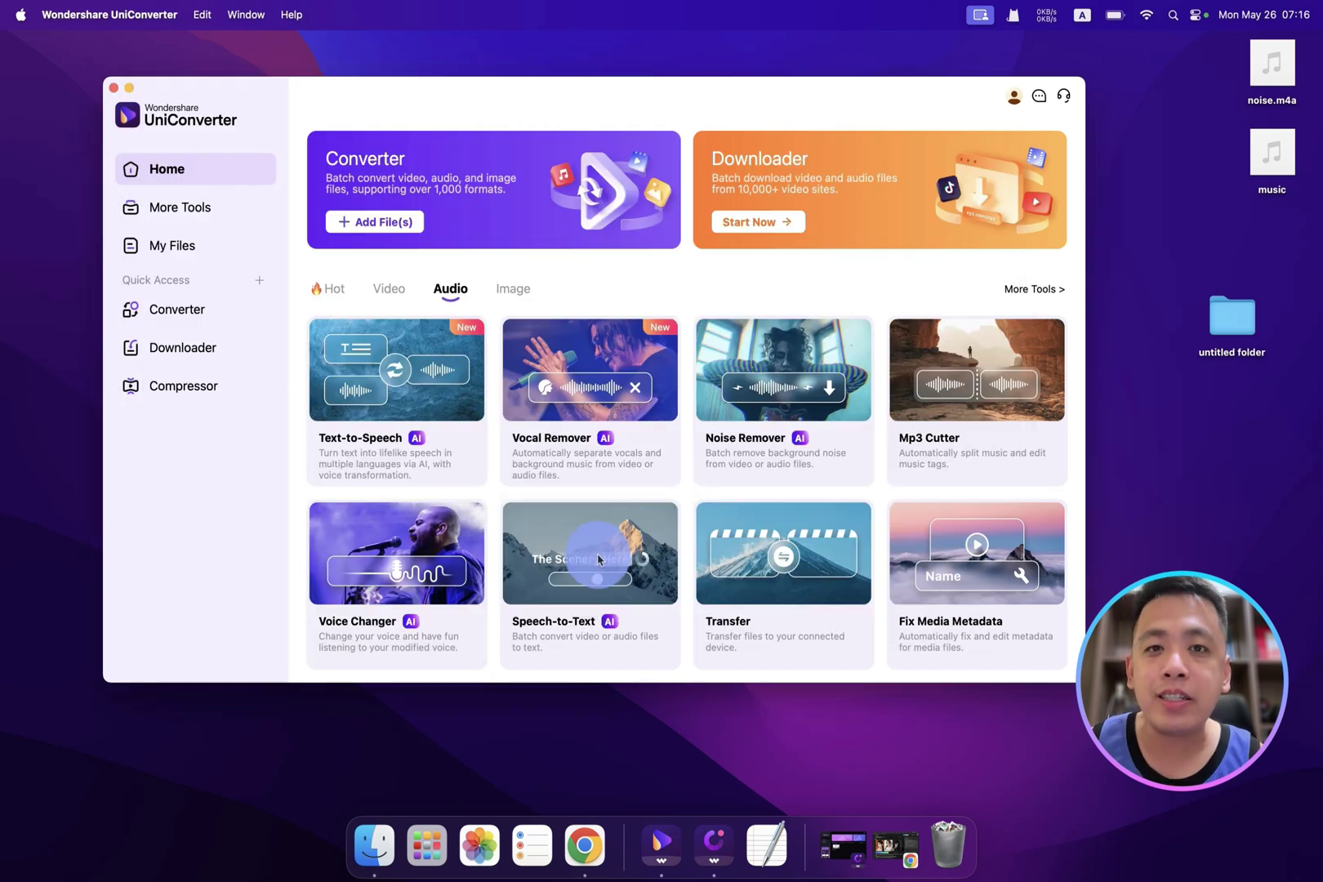
pyautogui.moveTo(631, 543)
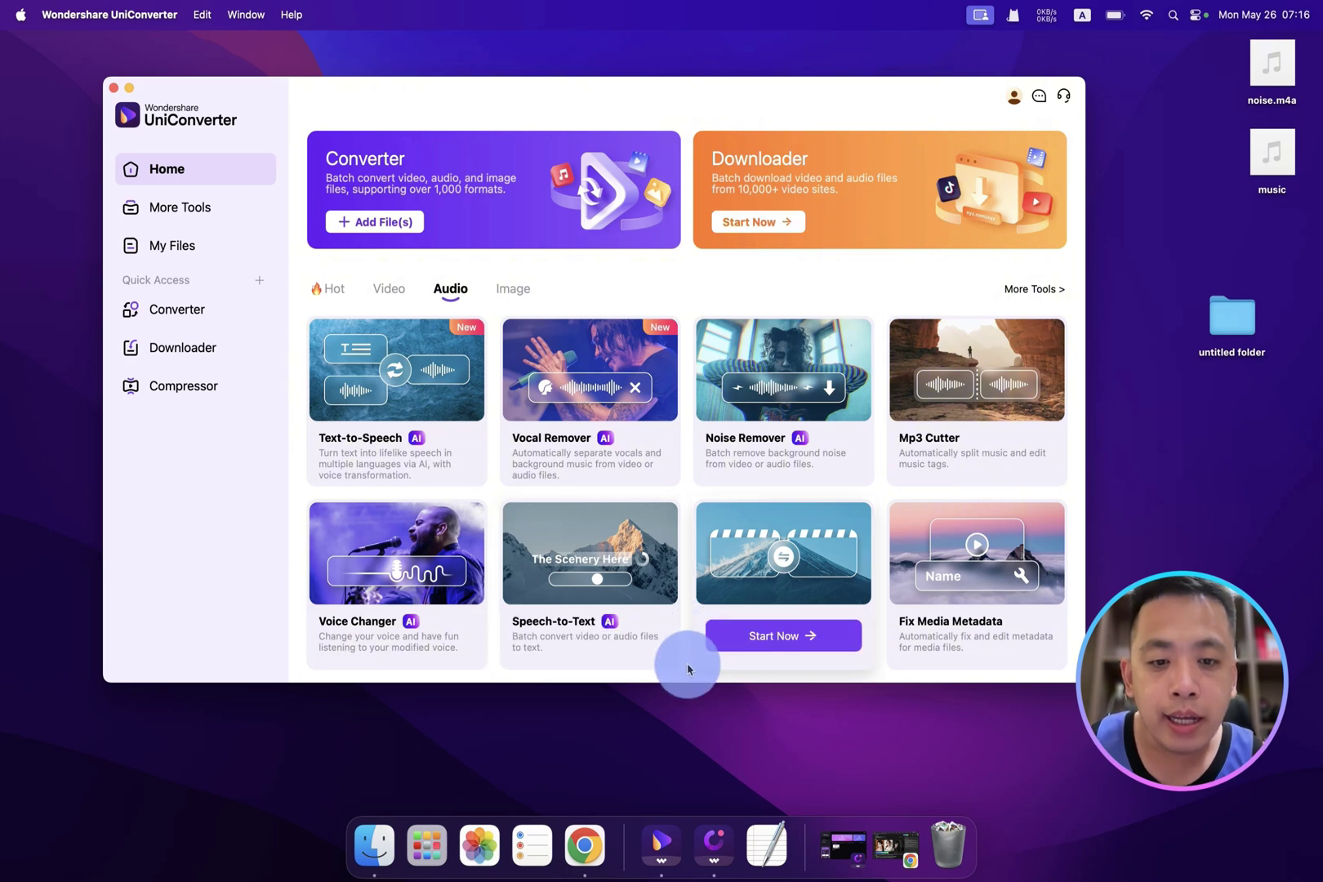
pyautogui.click(766, 647)
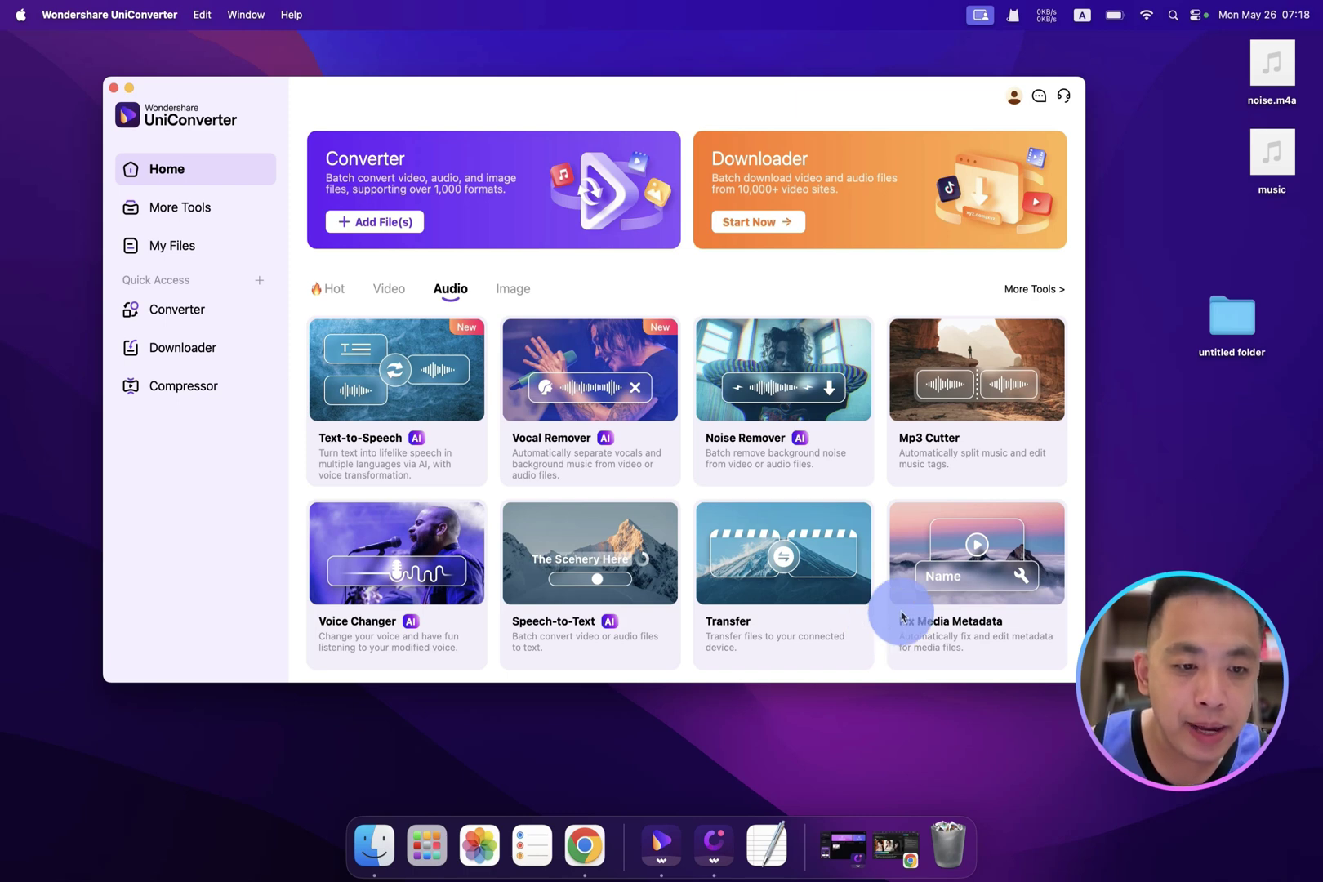
pyautogui.click(947, 634)
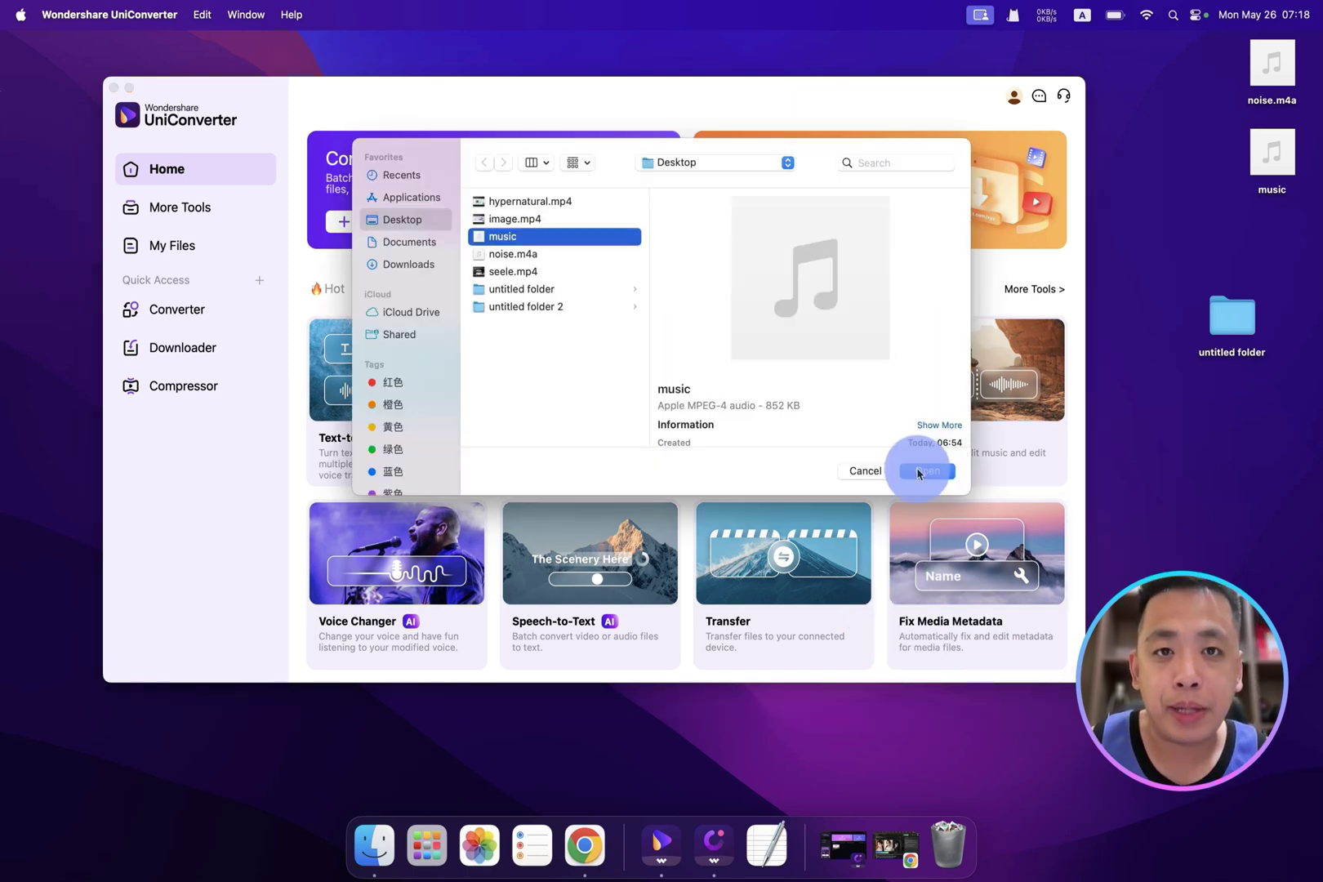
pyautogui.click(928, 472)
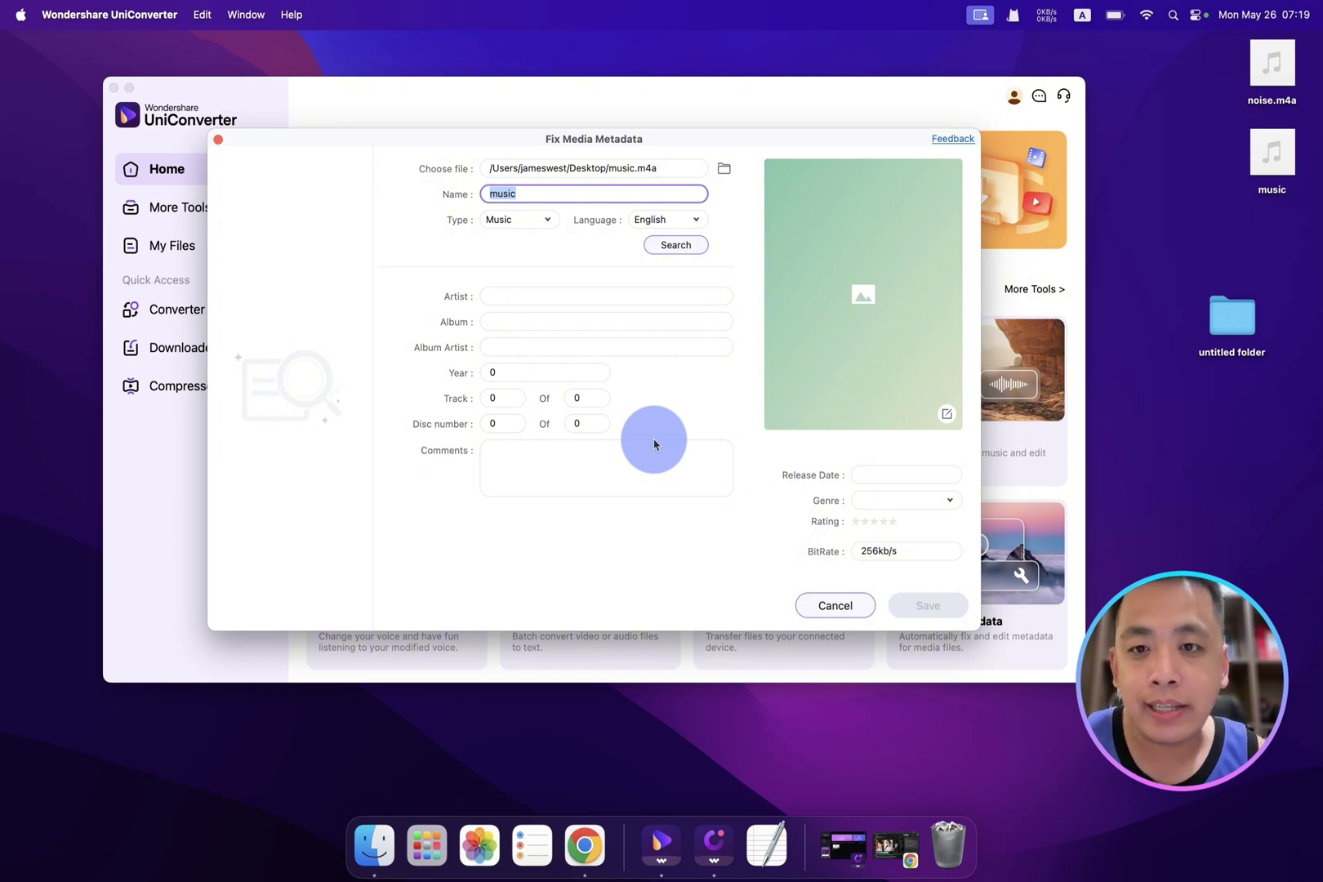
pyautogui.click(531, 296)
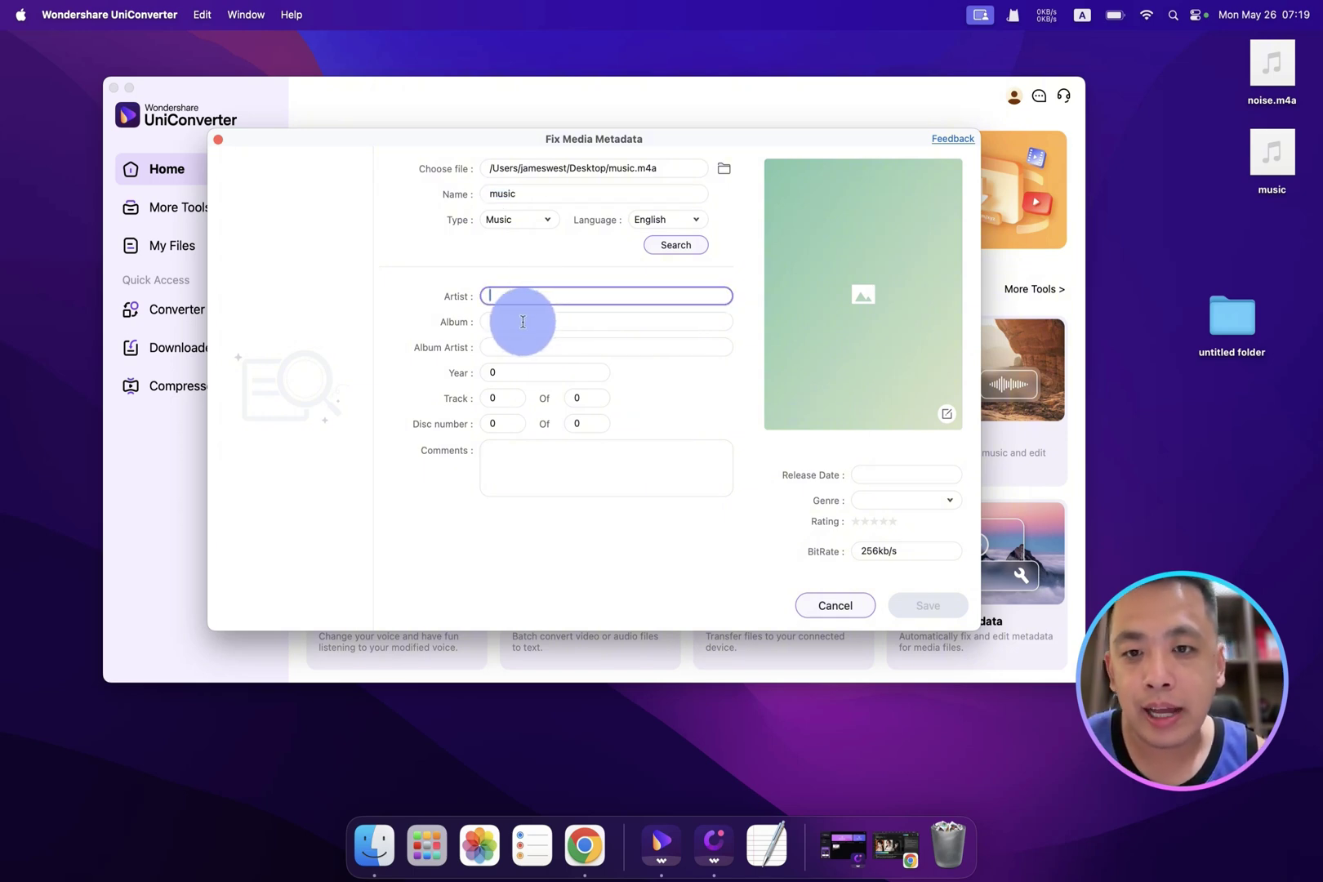
pyautogui.click(523, 322)
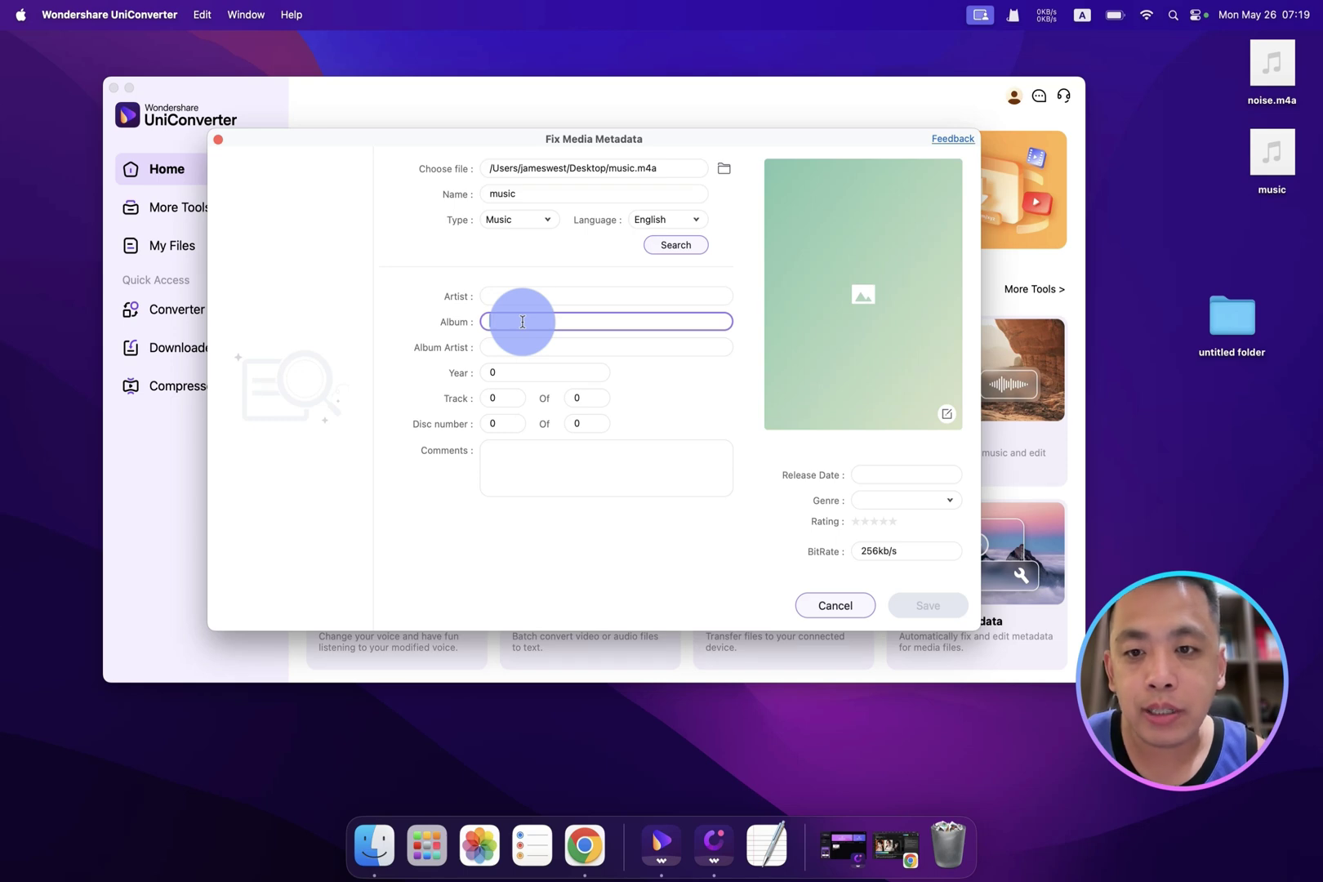
pyautogui.click(517, 348)
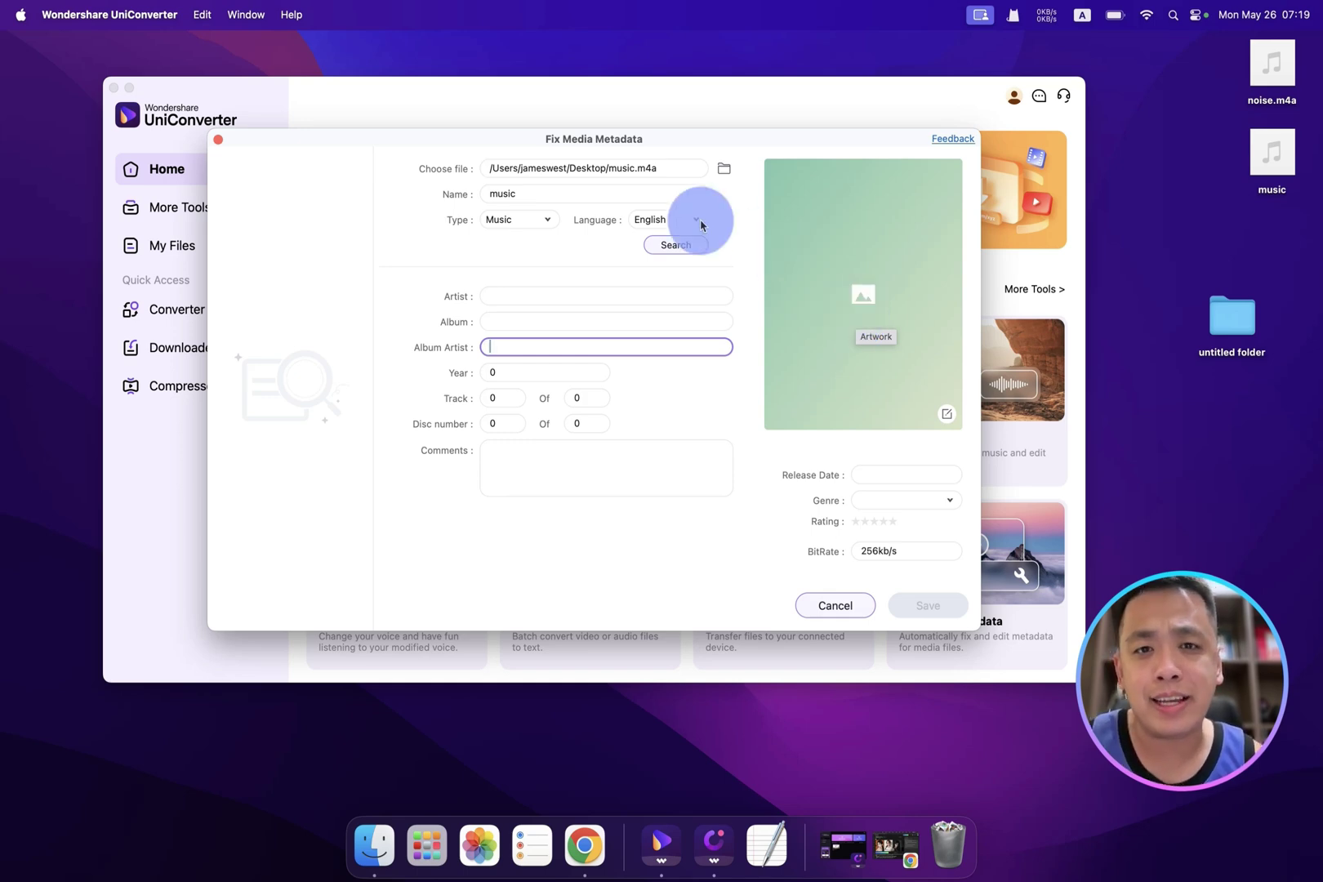
pyautogui.click(437, 116)
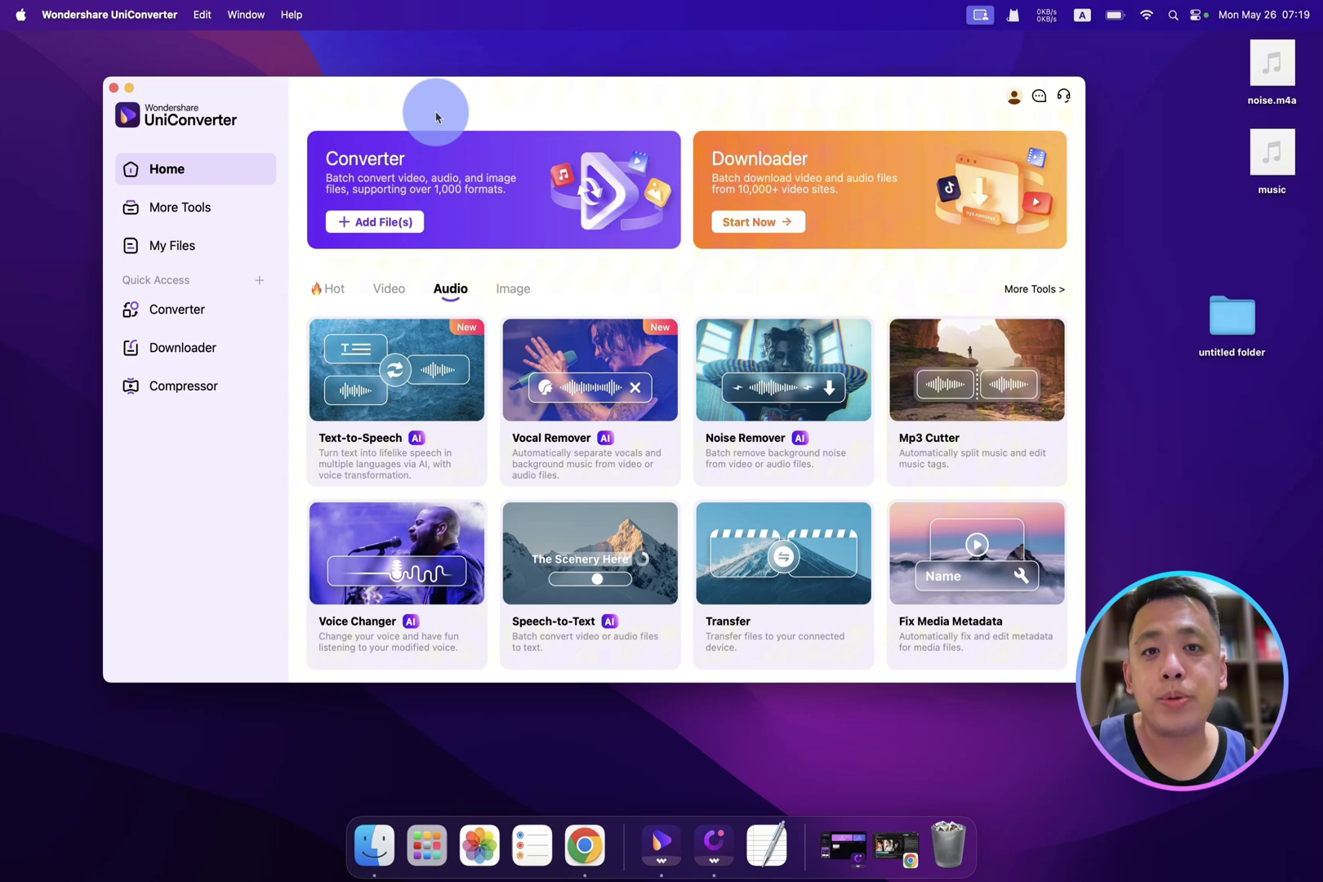